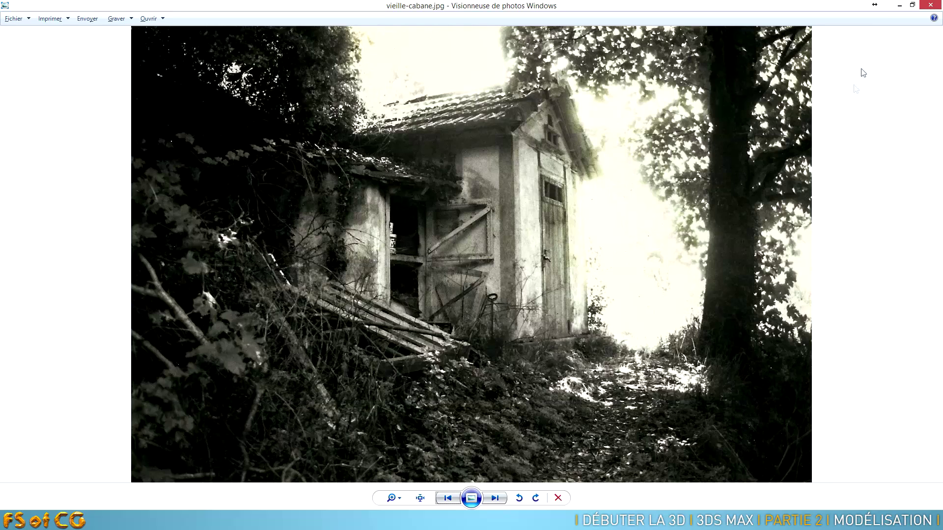
- Switch to 3ds Max and, in a wireframe top view, draw a box about 0.844 × 0.056 m and 0.098 m high in front of the annex
click(900, 6)
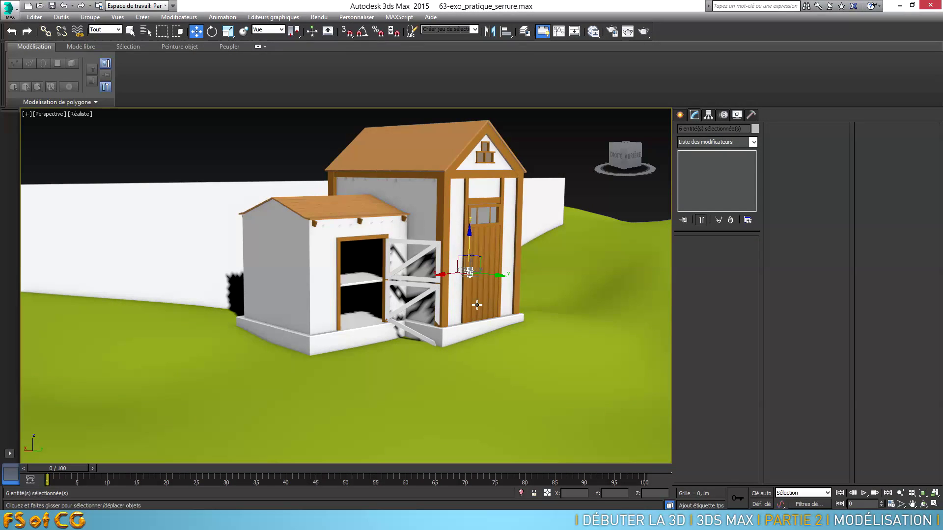
key(t)
scroll(411, 299, down, 5)
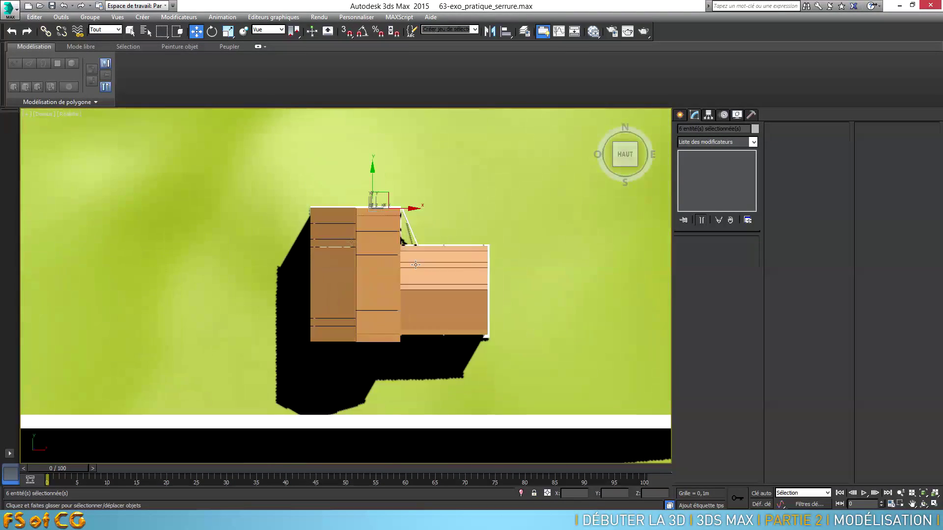
scroll(359, 270, up, 5)
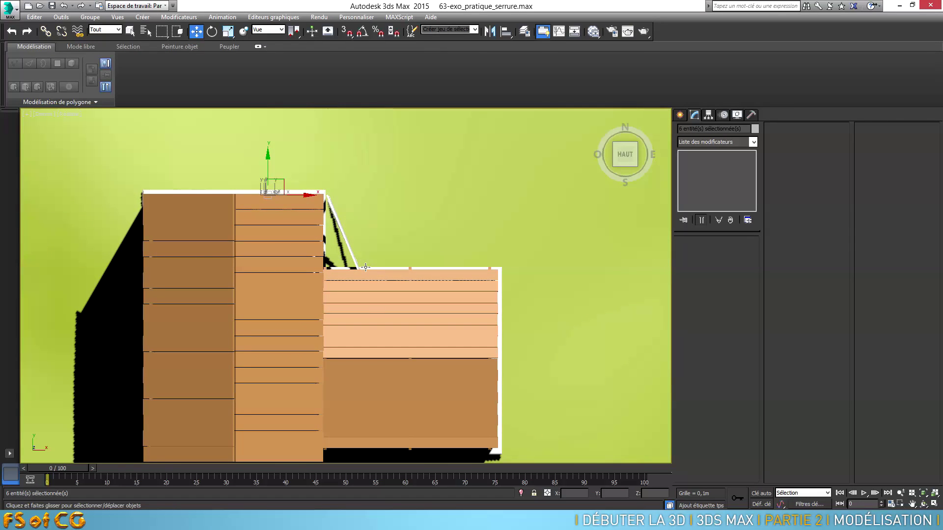
key(F3)
middle_drag(404, 256, 367, 279)
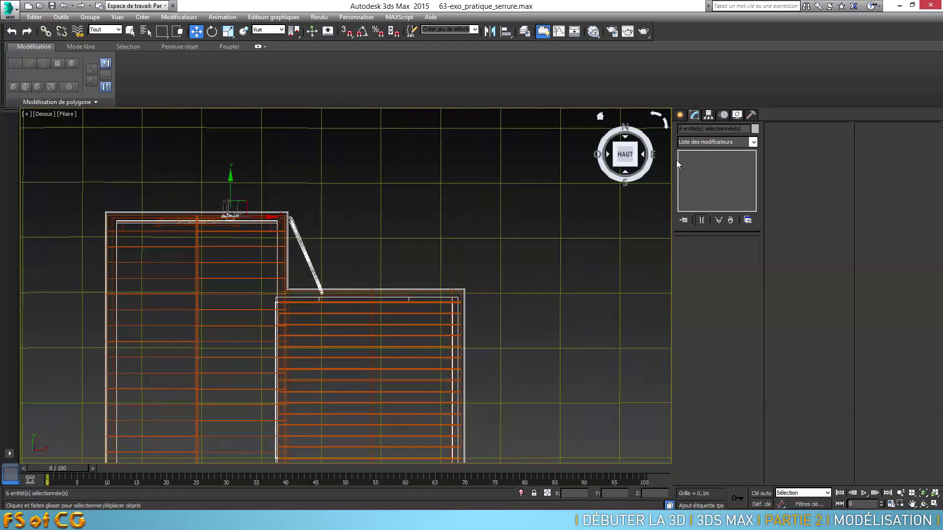
click(681, 116)
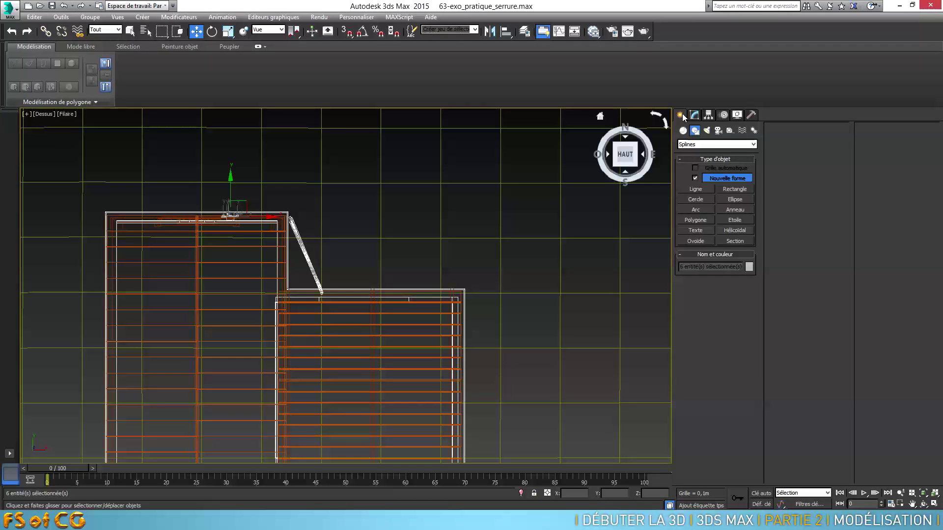
click(684, 131)
click(695, 178)
scroll(442, 280, up, 3)
middle_drag(443, 280, 416, 294)
scroll(312, 252, up, 2)
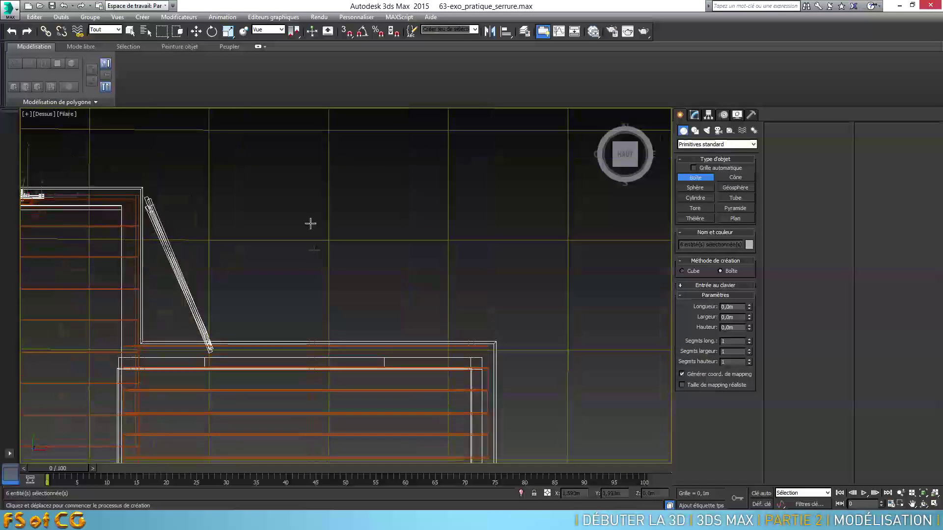
drag(274, 170, 468, 183)
click(471, 160)
- Resize the new box in the shaded perspective view to length 0.046 m, width 0.869 m and height 0.079 m
key(p)
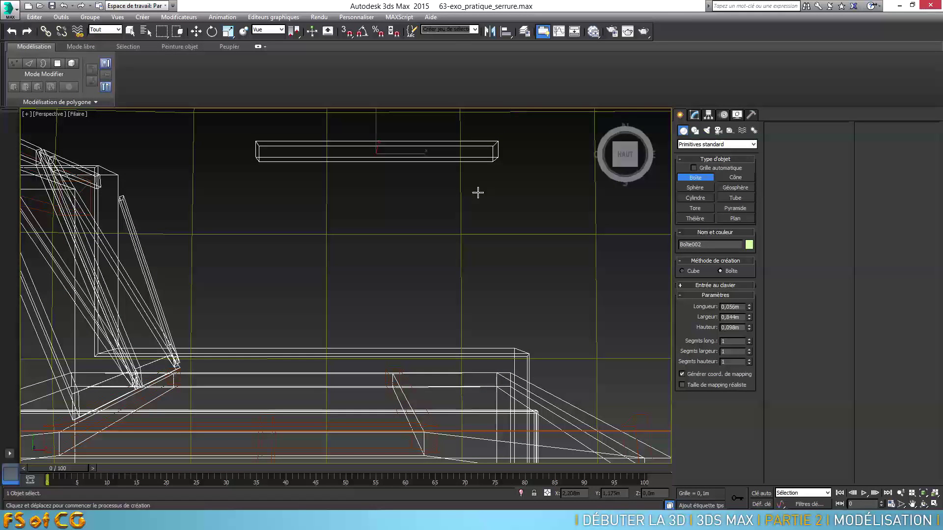
key(F3)
mouse_move(522, 265)
alt+middle_down()
mouse_move(415, 203)
mouse_move(428, 240)
mouse_move(384, 240)
alt+middle_up()
scroll(414, 203, down, 5)
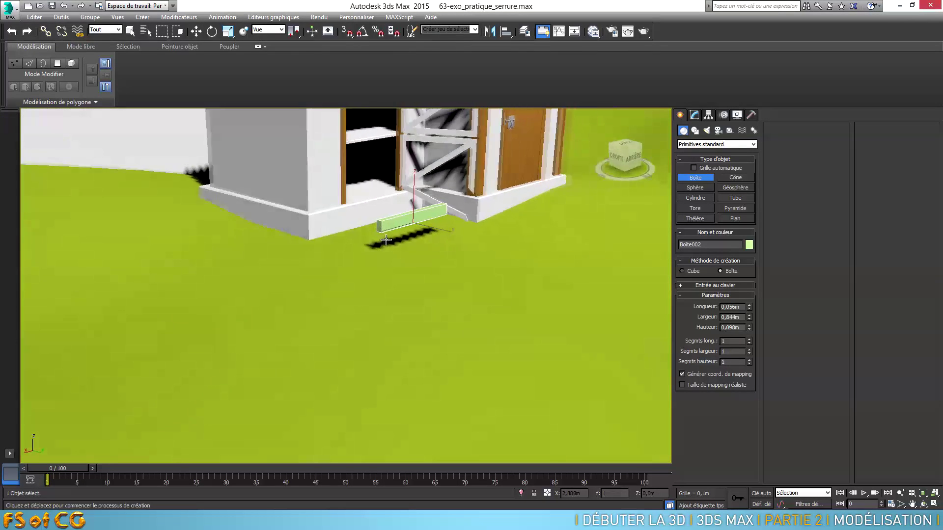
scroll(385, 239, up, 5)
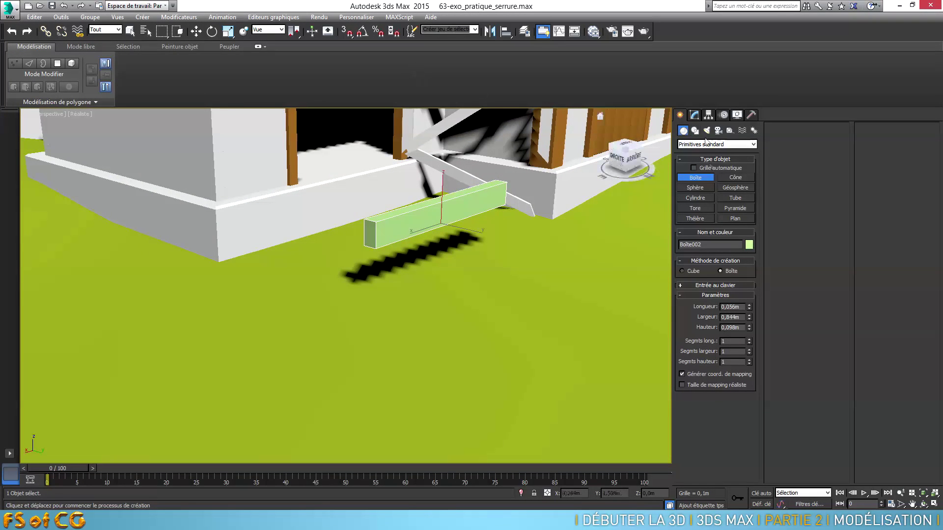
click(694, 115)
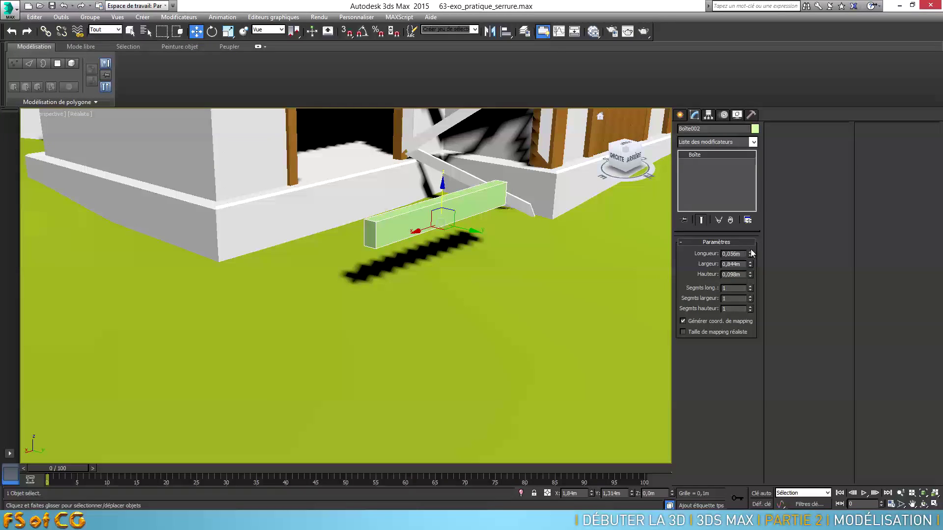
drag(752, 274, 750, 255)
- Change the beam's object colour to a mustard yellow from the 3ds Max palette
alt+middle_drag(540, 255, 456, 255)
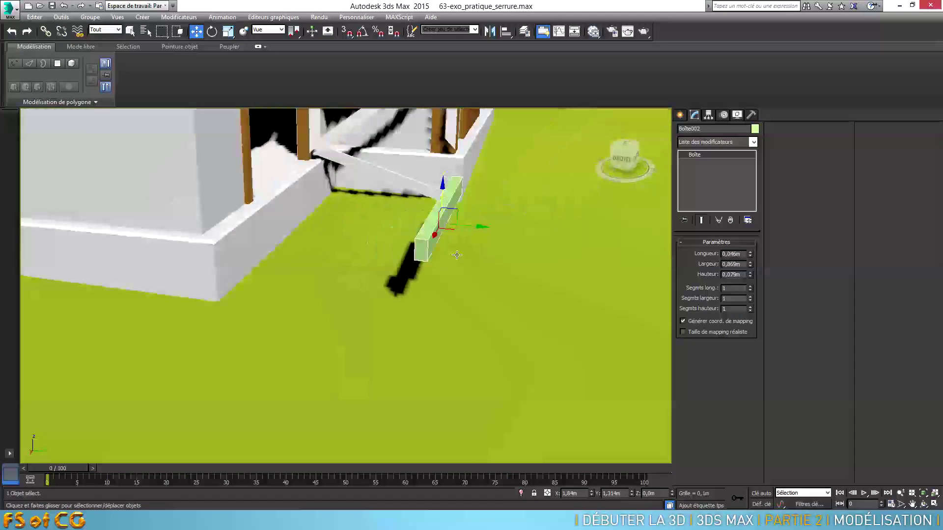
click(755, 129)
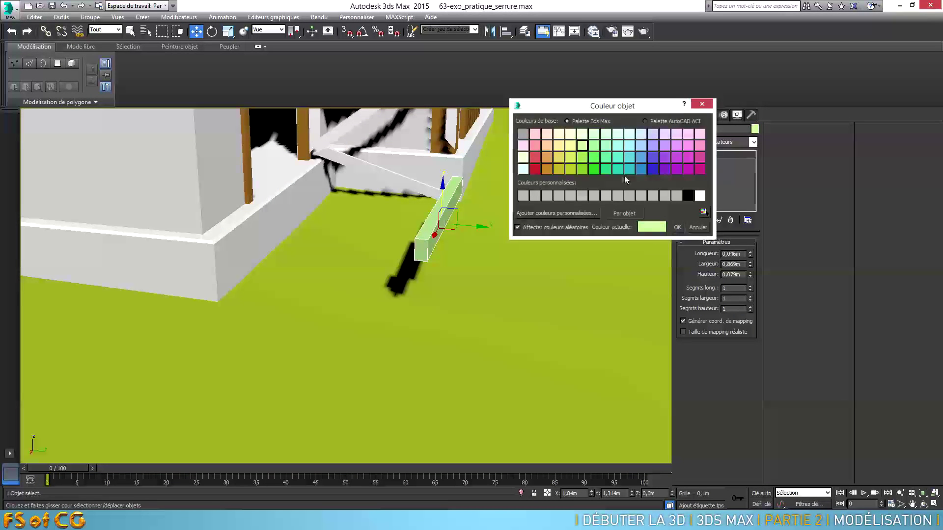
click(562, 158)
click(677, 227)
- Clone the beam twice along the Y axis as independent copies, spaced about 0.27 m apart
alt+middle_drag(494, 270, 420, 272)
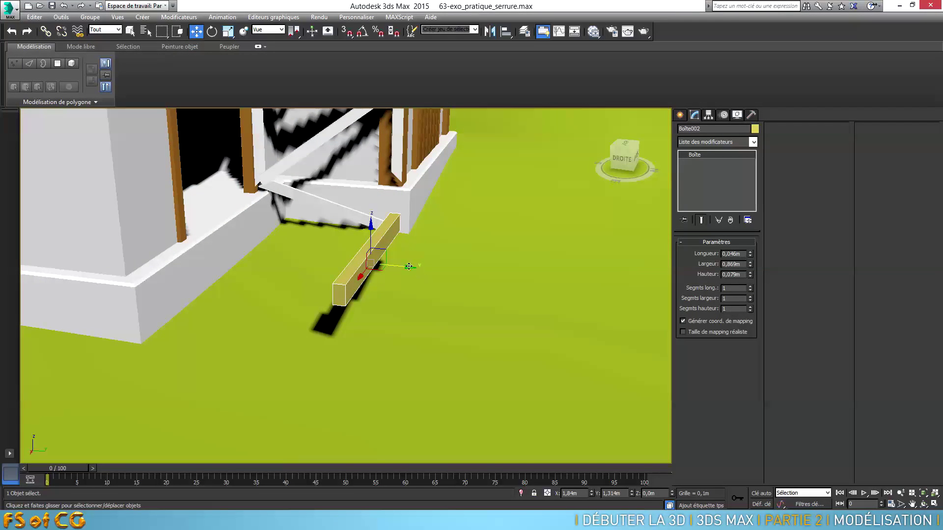
mouse_move(411, 265)
shift+mouse_down()
mouse_move(515, 276)
mouse_move(488, 275)
shift+mouse_up()
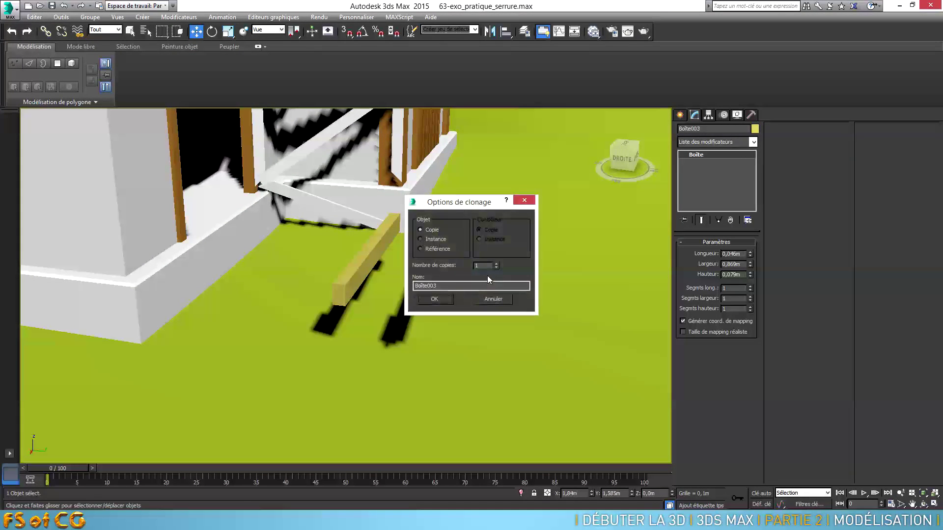
click(435, 299)
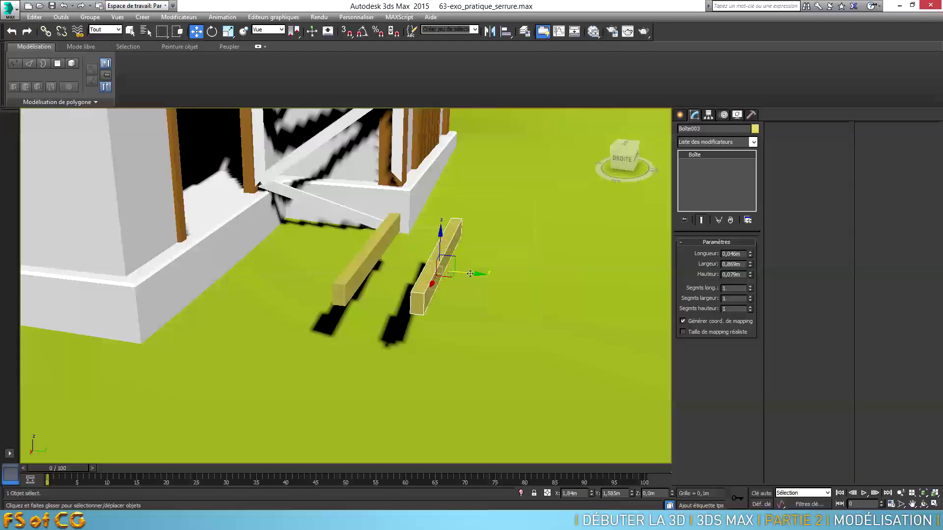
shift+drag(476, 275, 546, 288)
click(435, 299)
- Turn on angle snap and clone the middle beam as an independent copy rotated 90° about Z in the wireframe top view
alt+middle_drag(442, 302, 438, 317)
key(t)
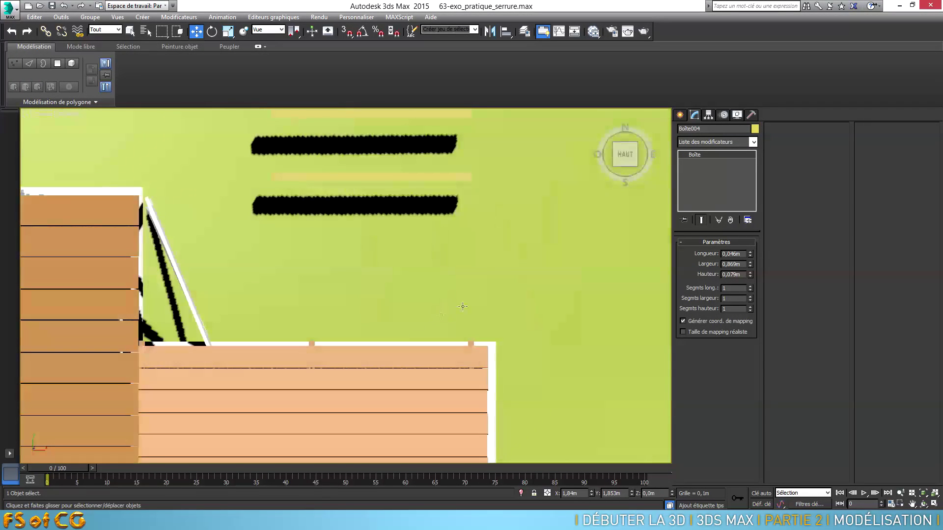
key(F3)
scroll(432, 294, up, 2)
middle_drag(415, 258, 435, 311)
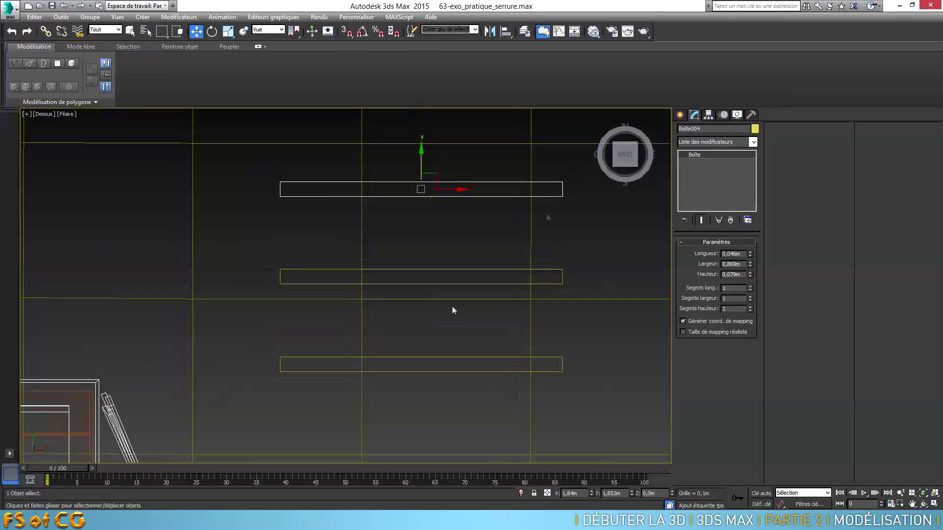
click(387, 269)
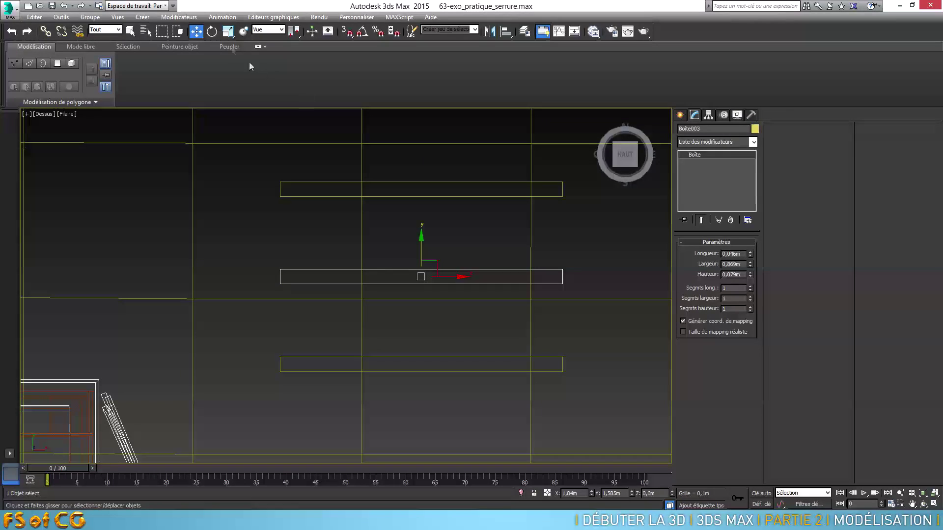
key(e)
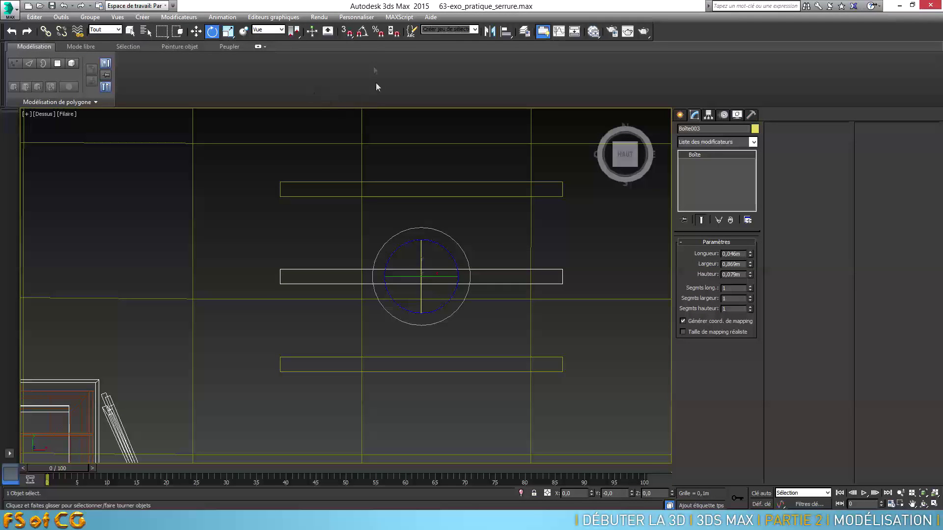
click(363, 32)
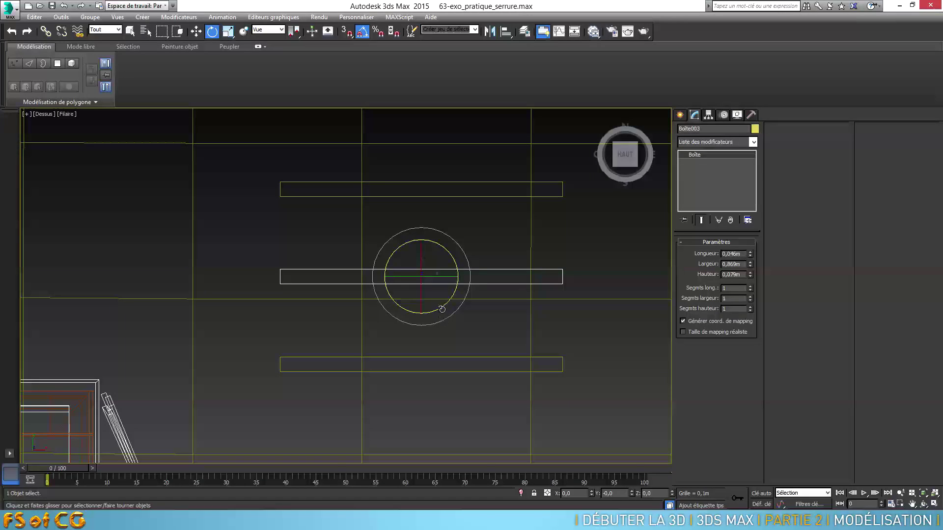
shift+drag(452, 260, 418, 235)
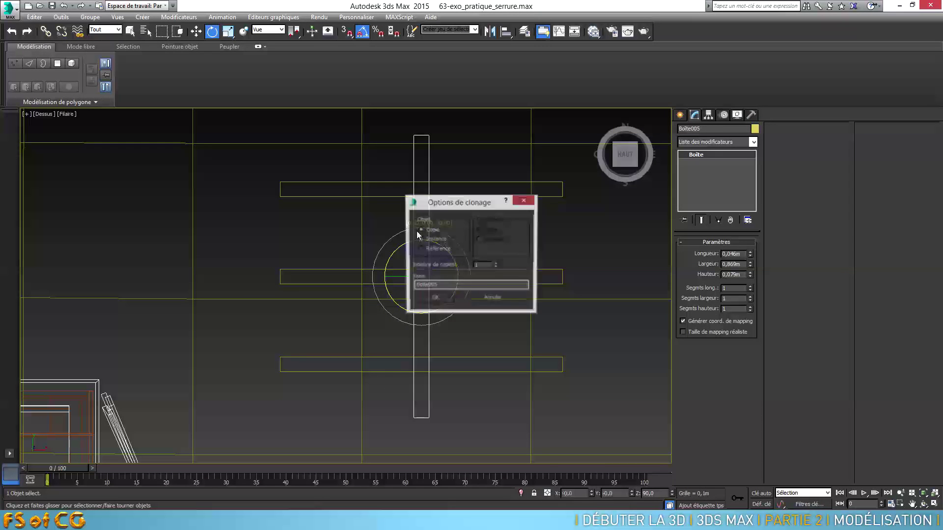
click(436, 298)
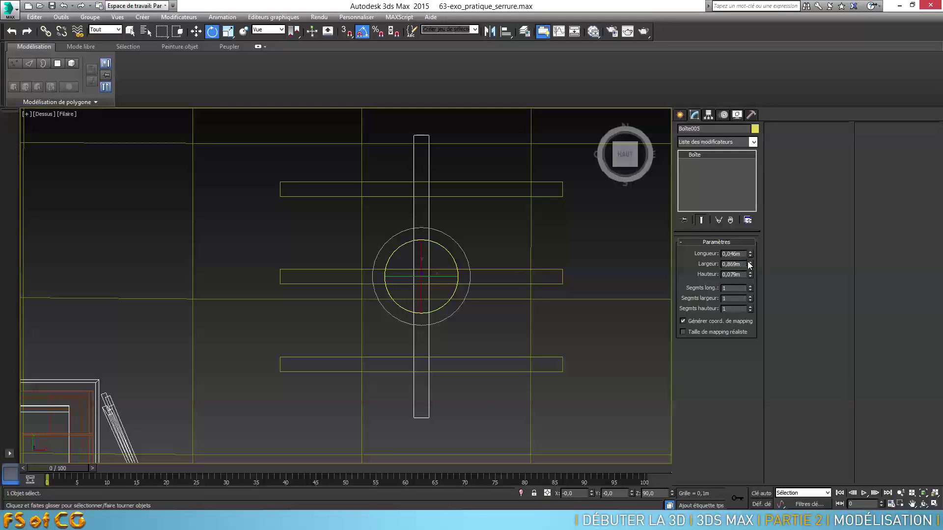
- Shorten the crosswise piece's width to 0.669 m and raise it to about Z 0.08 m so it rests on the beams
drag(751, 270, 751, 274)
key(p)
alt+middle_drag(476, 314, 363, 251)
key(F3)
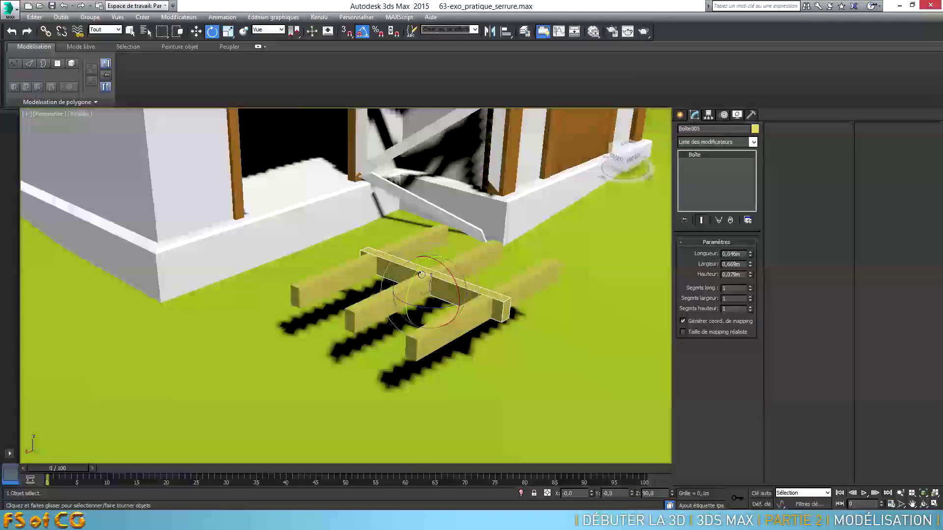
scroll(457, 298, up, 2)
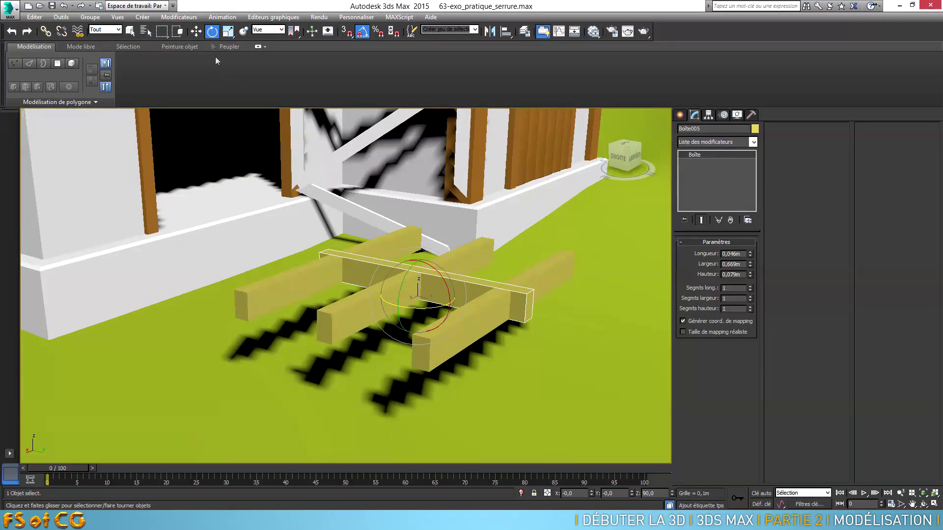
click(196, 34)
drag(419, 262, 421, 235)
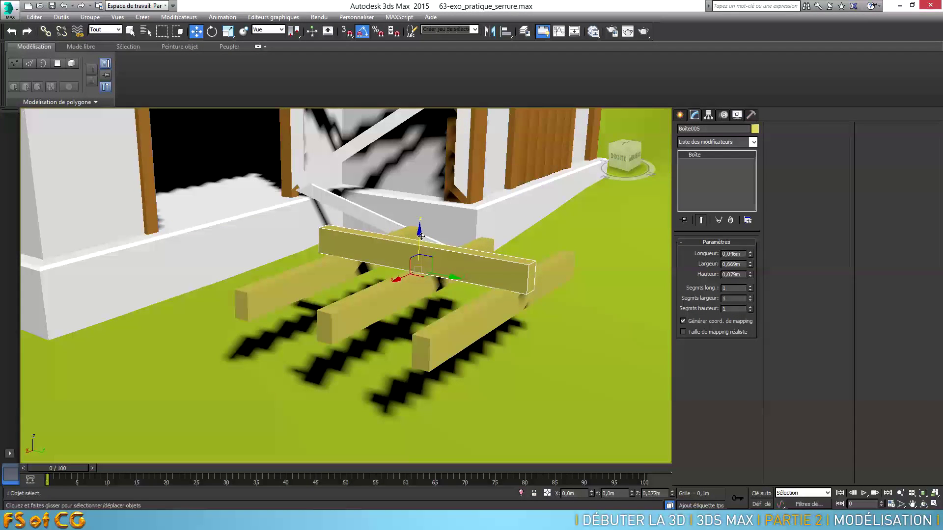
- Resize the crosswise plank to height 0.013 m, length 0.06 m and width 0.676 m, and move it along X to the beams' ends
drag(750, 274, 752, 314)
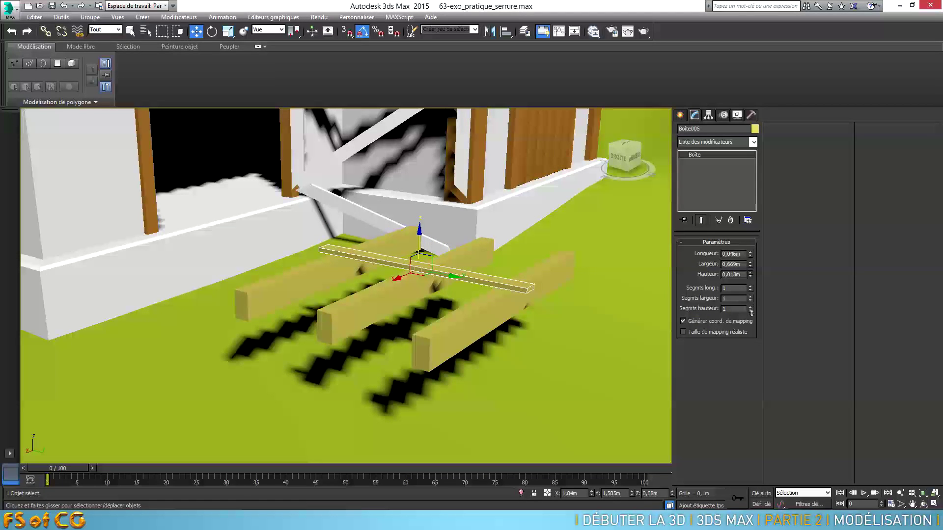
alt+middle_drag(494, 332, 457, 349)
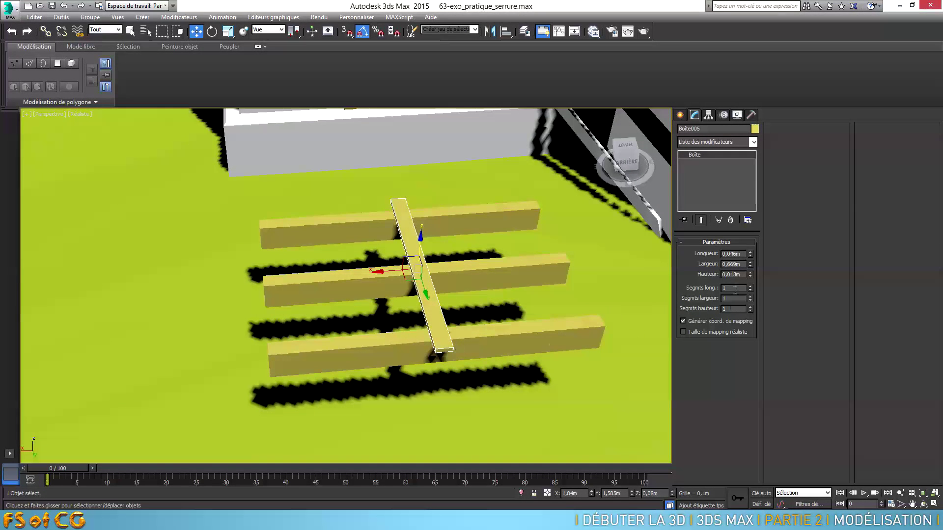
drag(750, 264, 751, 236)
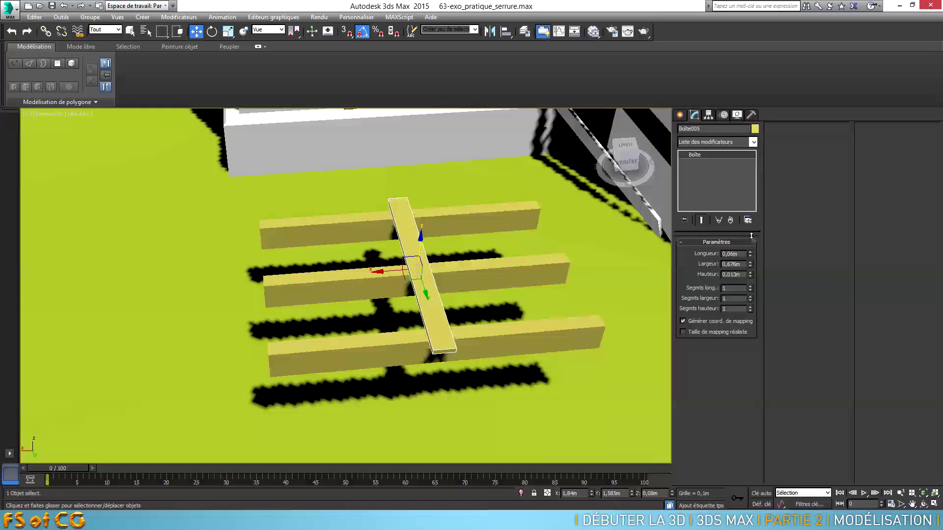
drag(370, 279, 241, 283)
mouse_move(243, 282)
alt+middle_down()
mouse_move(271, 308)
mouse_move(238, 293)
alt+middle_up()
shift+drag(241, 289, 266, 285)
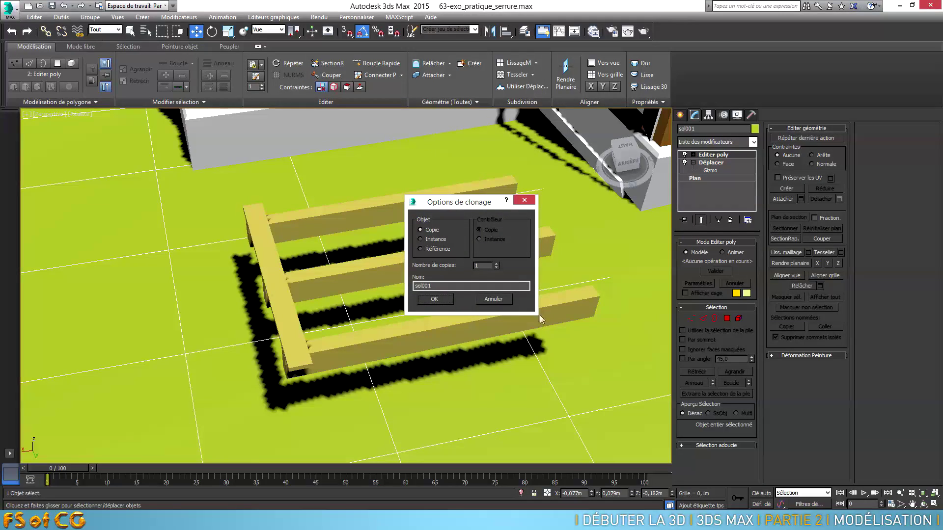
click(499, 299)
click(282, 294)
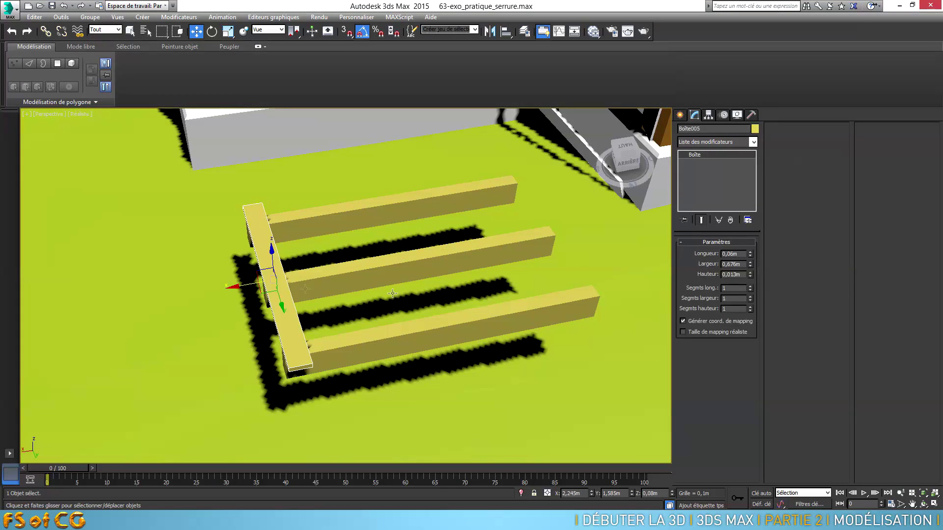
- Clone the end plank along X as nine copies about 0.1 m apart, and delete the surplus plank beyond the beams
shift+drag(236, 287, 273, 289)
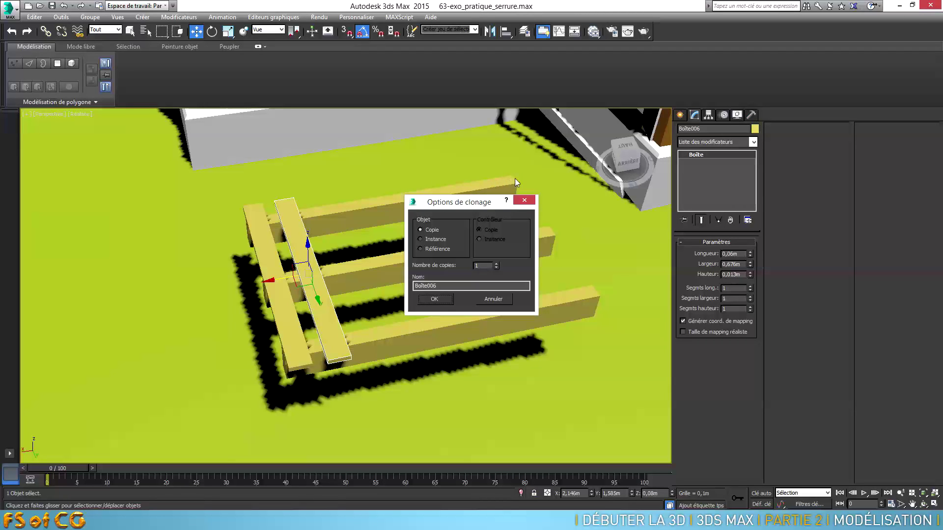
click(497, 264)
click(434, 299)
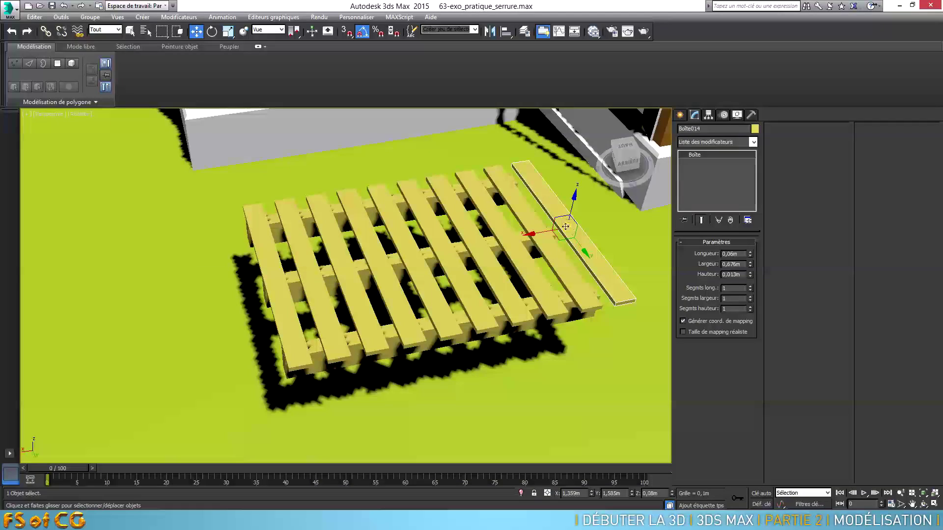
key(ctrl+d)
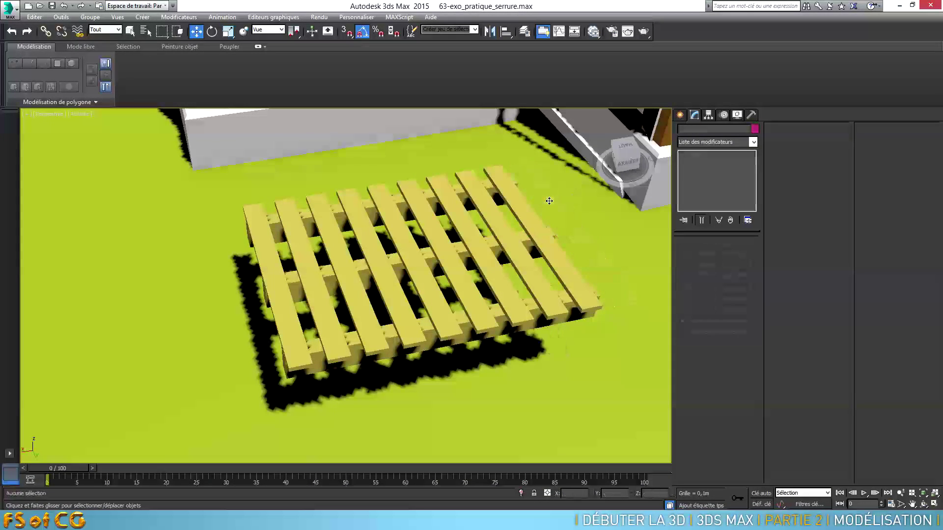
- Select the nine top planks and shift them slightly along X in the View coordinate system to align them over the beams
alt+middle_drag(544, 196, 395, 290)
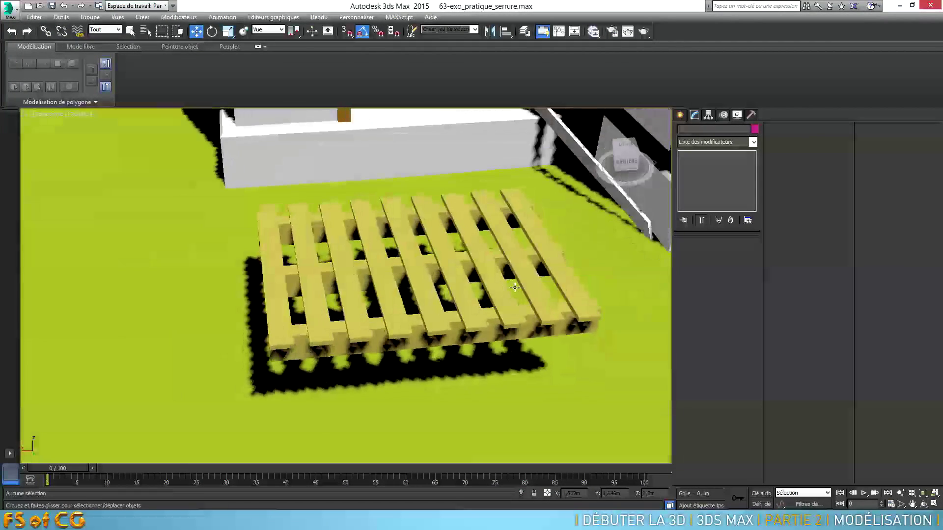
alt+middle_drag(520, 315, 504, 322)
click(540, 245)
ctrl+click(508, 239)
ctrl+click(477, 240)
ctrl+click(445, 246)
ctrl+click(417, 248)
ctrl+click(378, 251)
ctrl+click(347, 251)
ctrl+click(310, 253)
ctrl+click(275, 254)
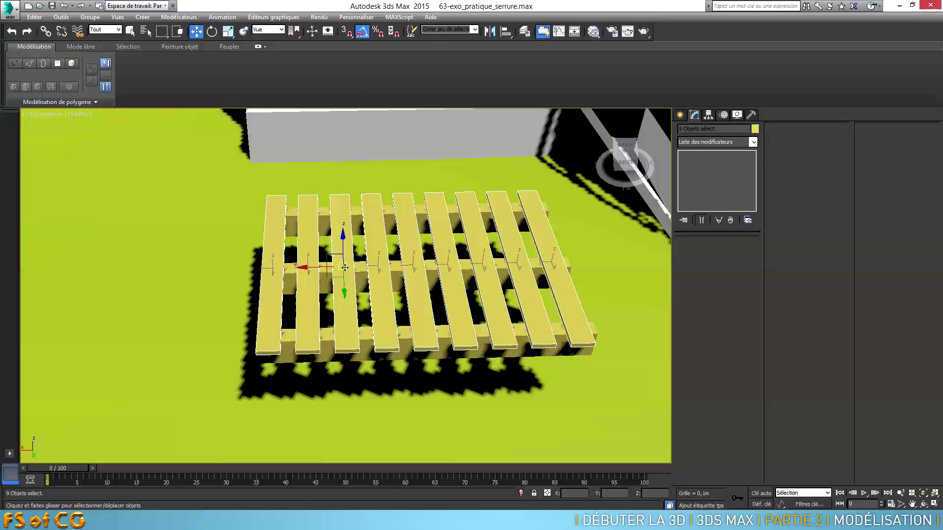
click(273, 31)
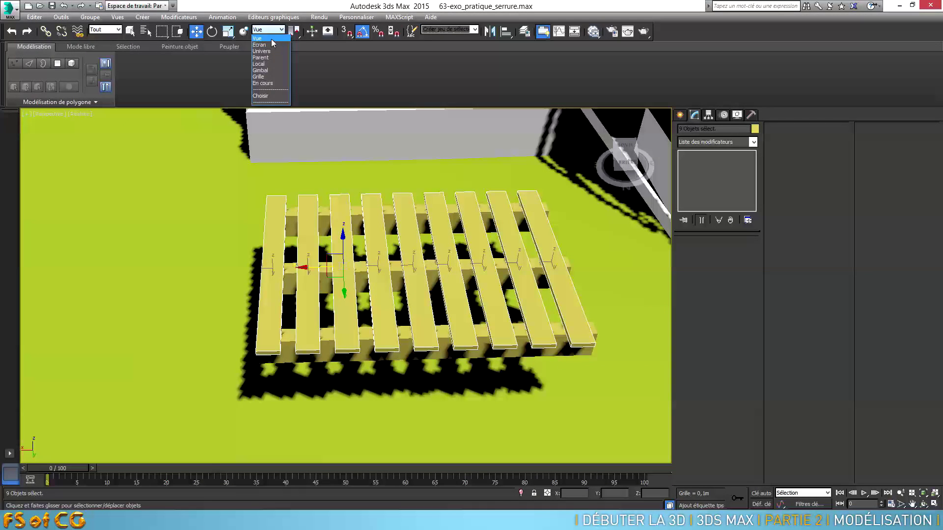
click(272, 39)
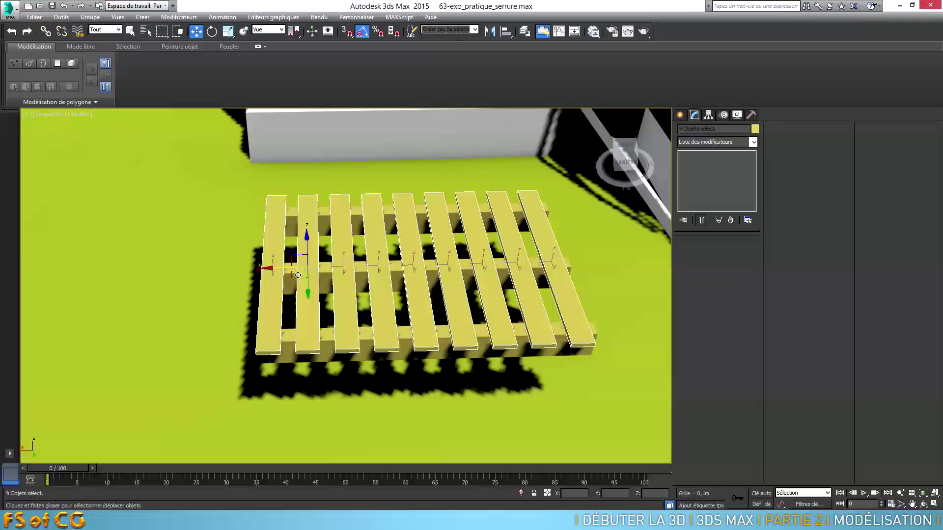
drag(302, 277, 304, 277)
alt+middle_drag(305, 277, 354, 321)
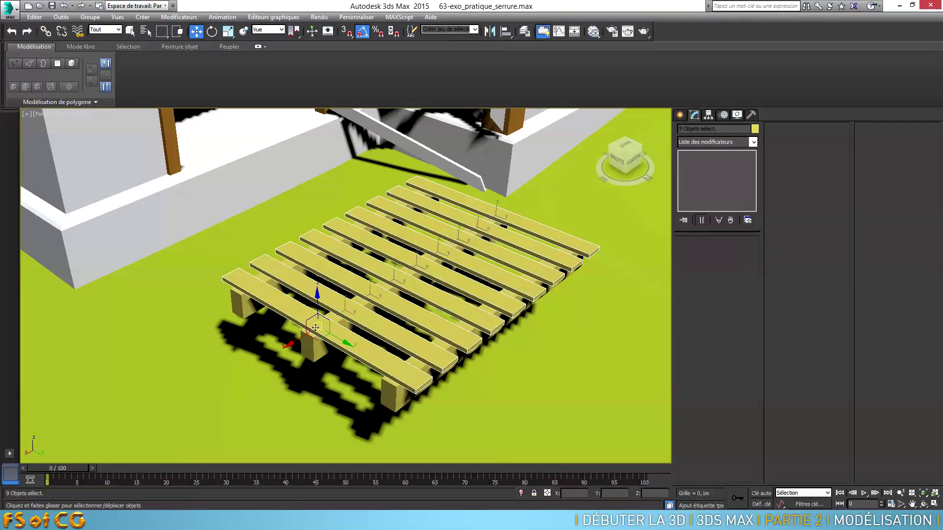
drag(292, 342, 290, 344)
alt+middle_drag(290, 344, 353, 338)
- Clone the first, middle and last top planks as one independent copy each, moved down in Z to about -0.011 m beneath the beams
click(257, 285)
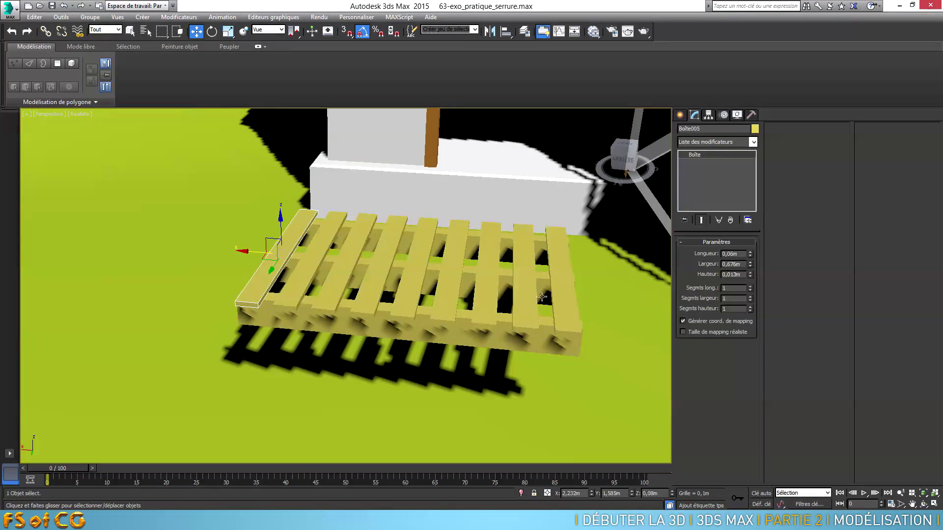
ctrl+click(565, 291)
alt+middle_drag(387, 328, 446, 332)
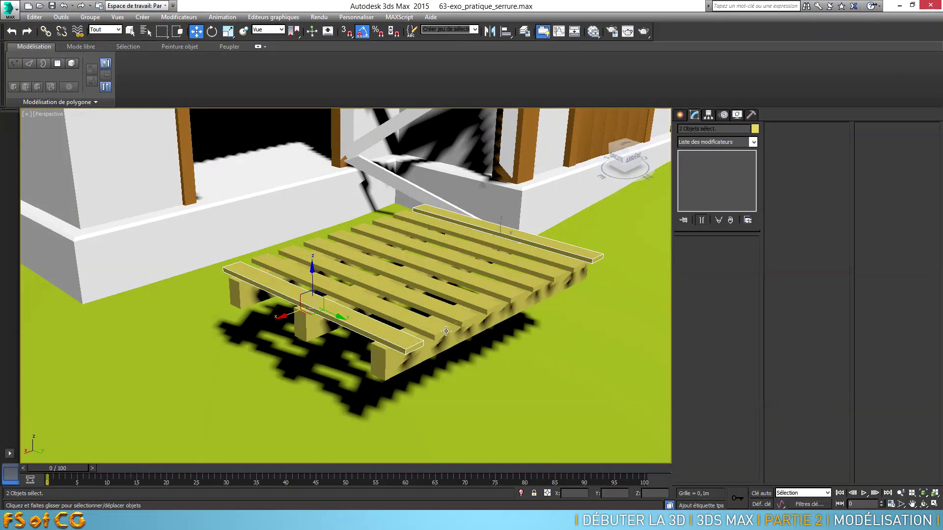
ctrl+click(477, 283)
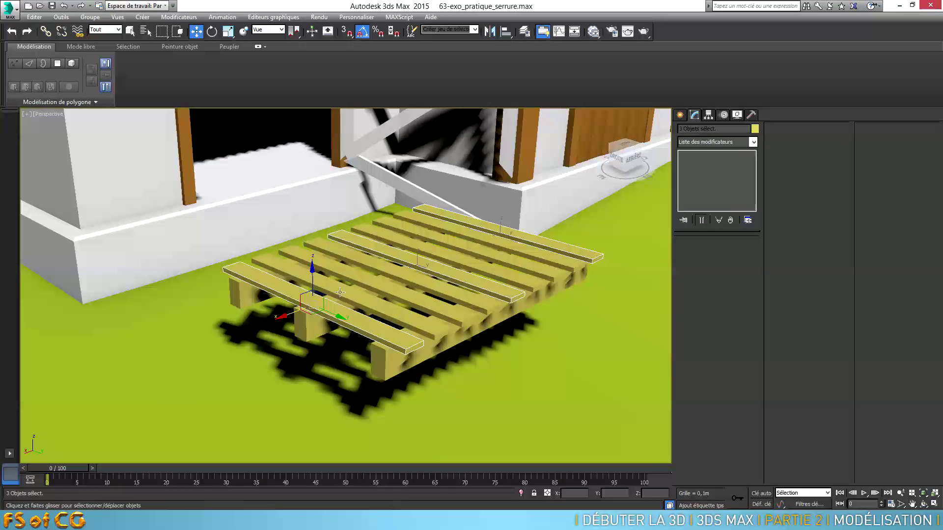
drag(312, 268, 322, 296)
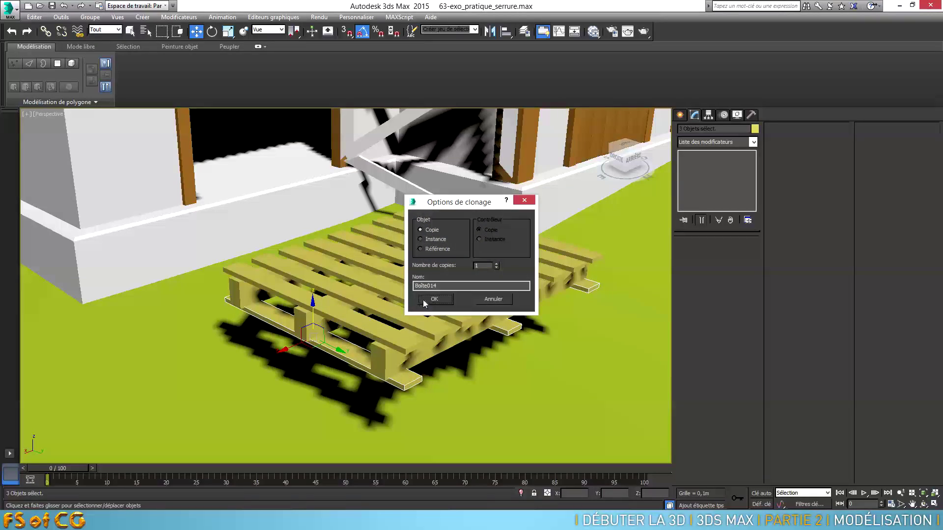
click(436, 298)
mouse_move(441, 298)
alt+middle_down()
mouse_move(493, 332)
mouse_move(476, 361)
mouse_move(457, 368)
mouse_move(427, 318)
alt+middle_up()
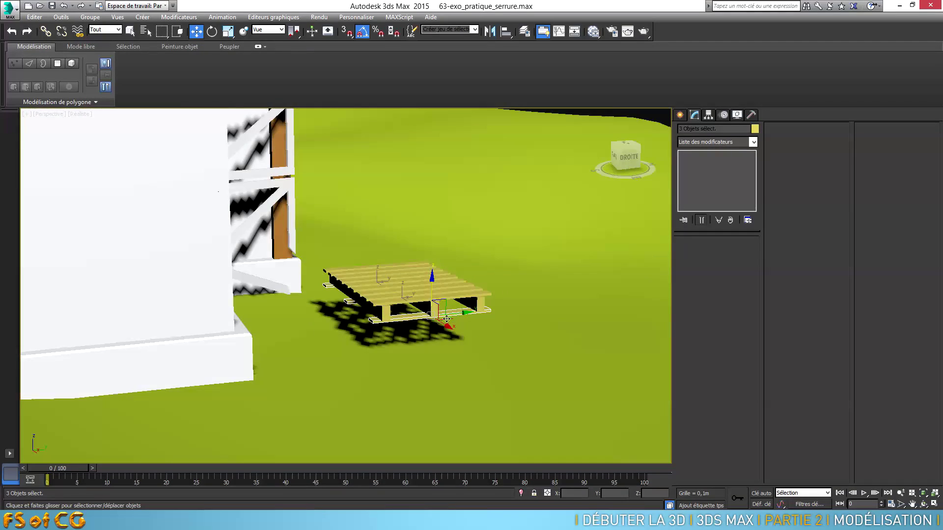
scroll(425, 324, up, 5)
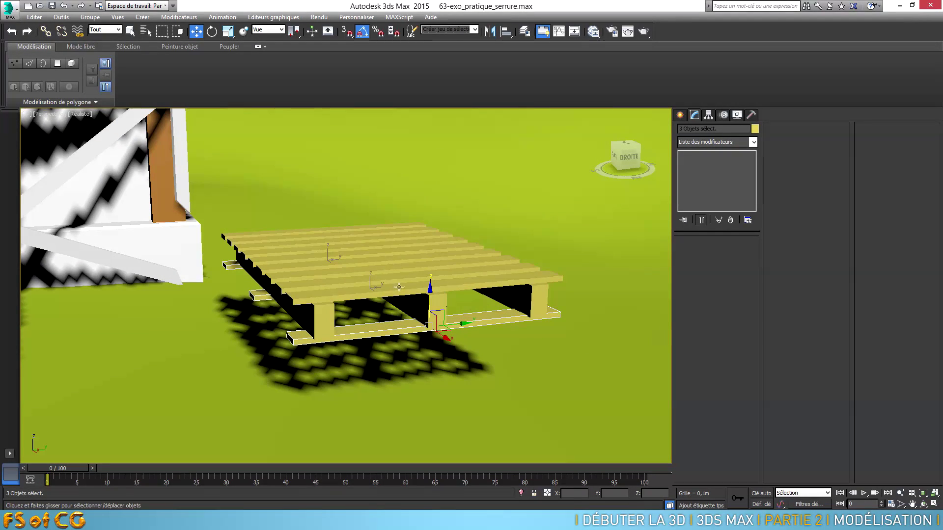
- Apply an Edit Poly modifier to the bottom plank at the near end of the pallet
click(680, 115)
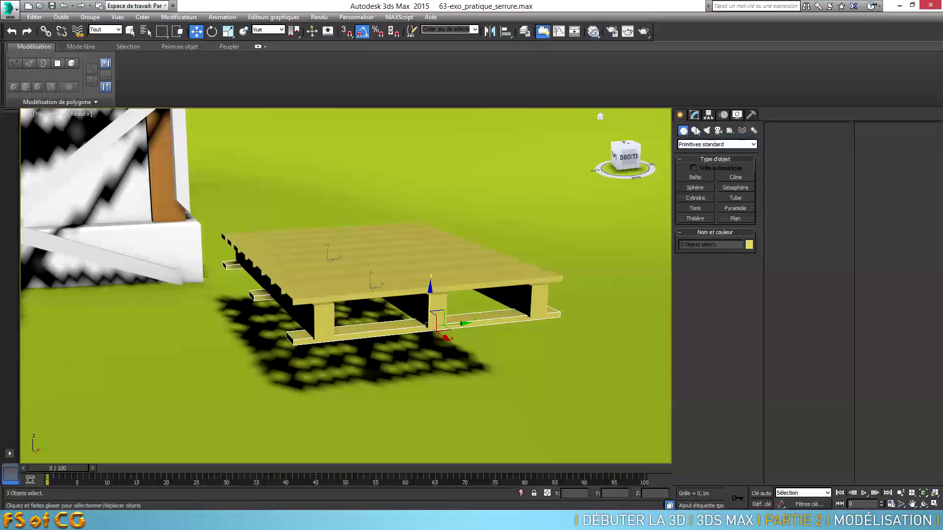
click(520, 318)
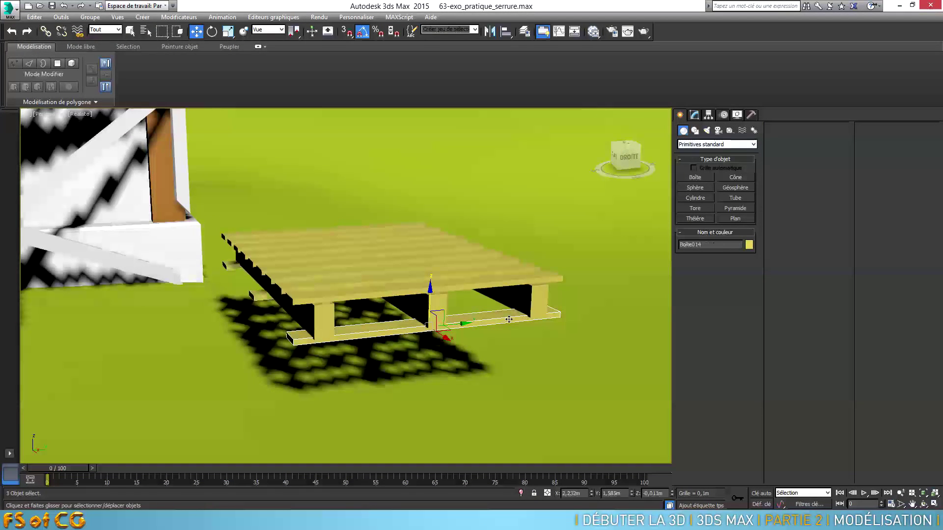
click(693, 116)
click(753, 142)
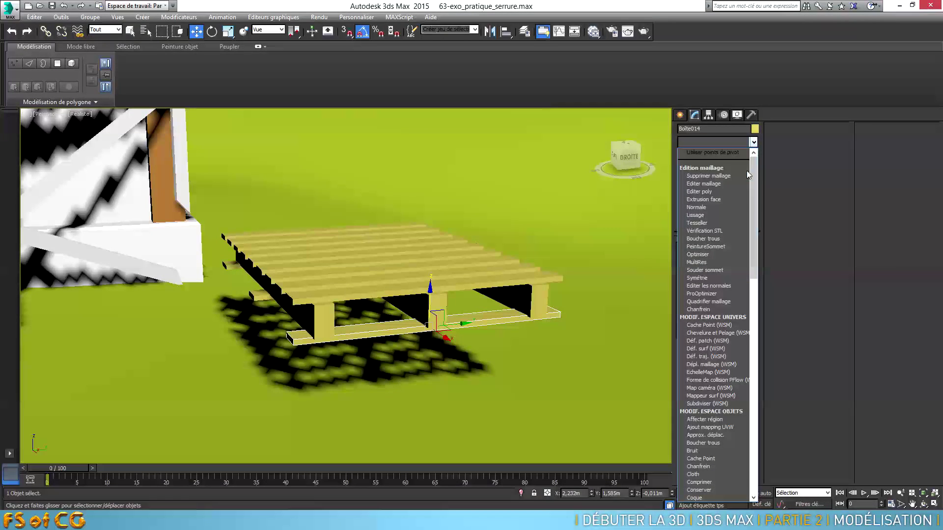
click(721, 192)
- Attach all the other planks and the beams of the pallet to the bottom plank as a single object
click(785, 199)
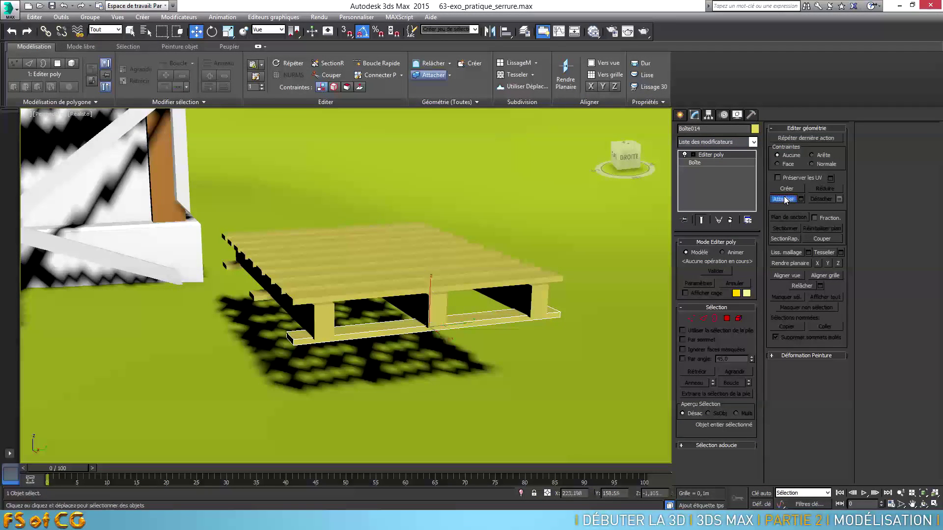
alt+middle_drag(552, 337, 554, 331)
click(516, 274)
click(441, 308)
click(343, 346)
click(322, 322)
click(305, 308)
click(292, 290)
click(263, 274)
click(242, 263)
click(225, 250)
click(208, 238)
click(198, 224)
click(197, 215)
click(154, 254)
alt+middle_drag(222, 308, 511, 322)
- Rename the attached pallet object as palette
double_click(691, 129)
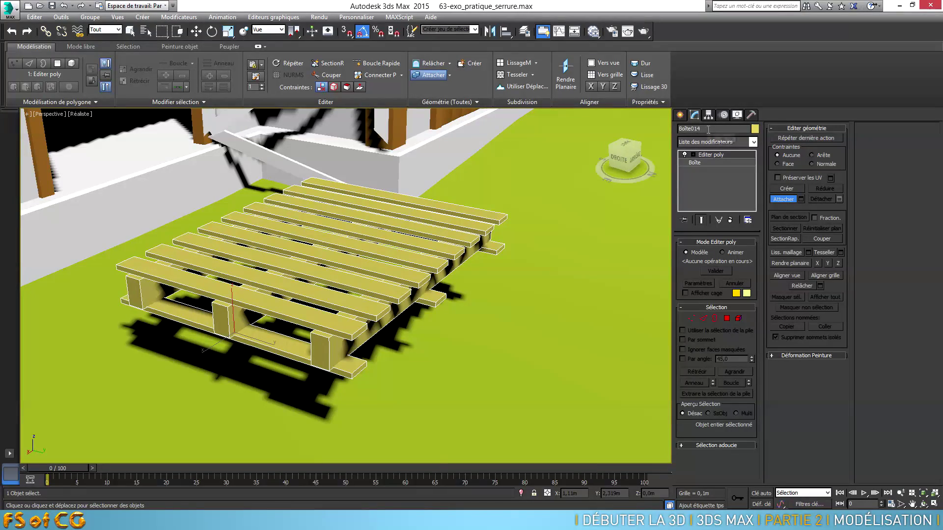
text(palette)
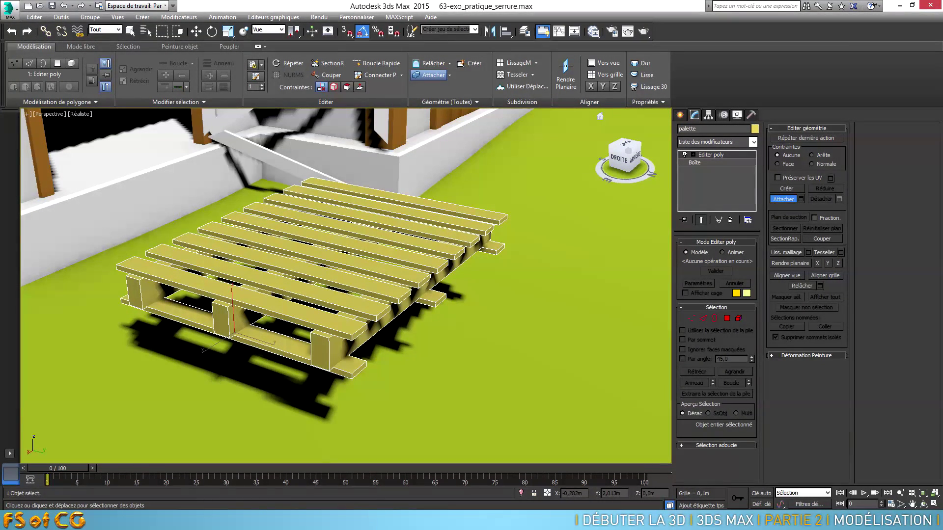
alt+middle_drag(339, 250, 354, 252)
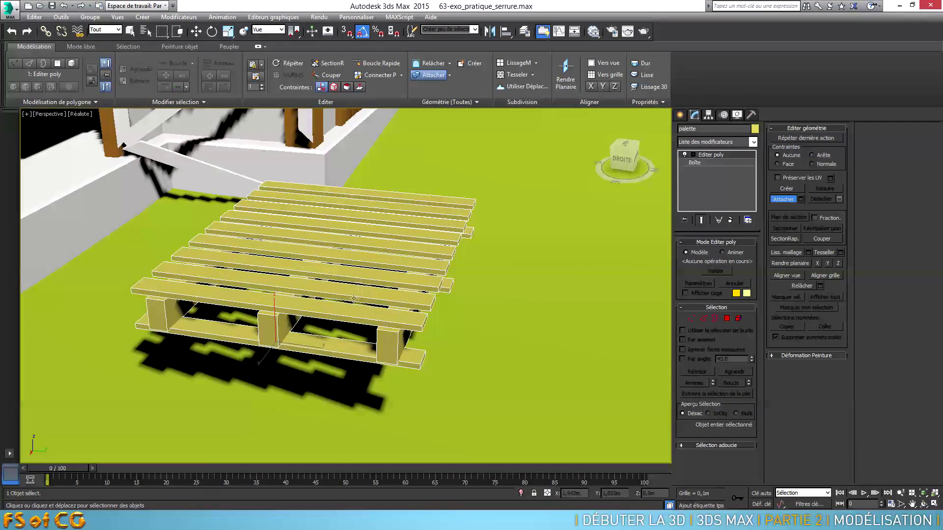
scroll(353, 298, up, 2)
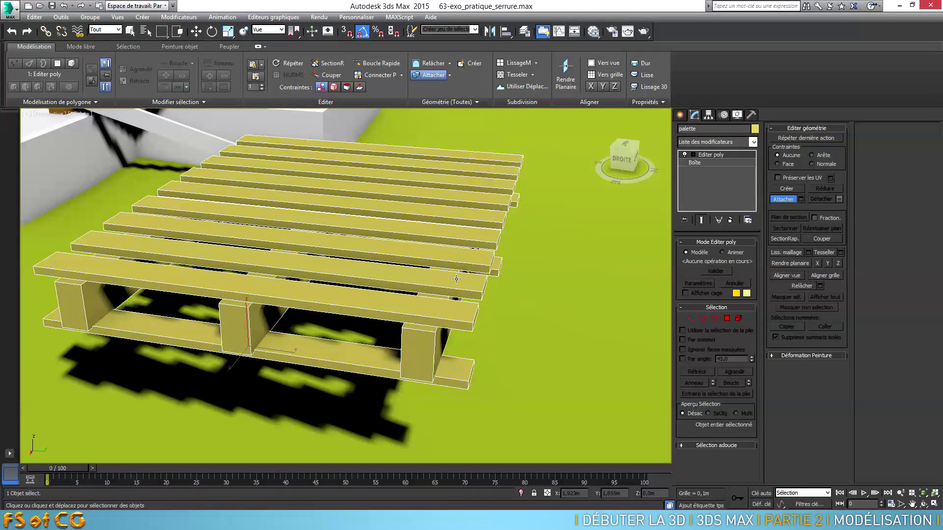
- Leave the Attach mode and hide every scene object except the pallet
scroll(406, 249, down, 5)
alt+middle_drag(405, 249, 440, 283)
scroll(385, 279, down, 3)
key(w)
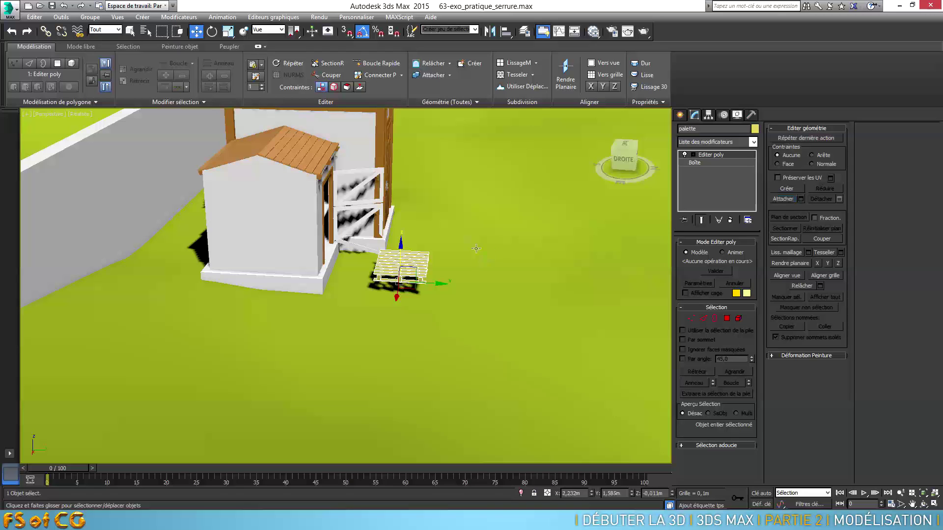
right_click(467, 237)
click(488, 209)
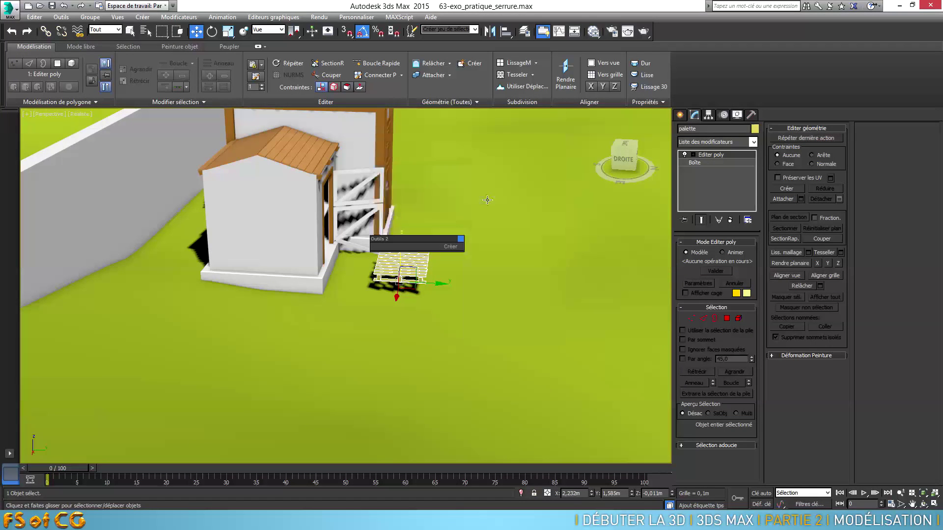
- Select the lengthwise edges of all planks from the top view and connect them with 6 segments
key(t)
scroll(432, 295, up, 4)
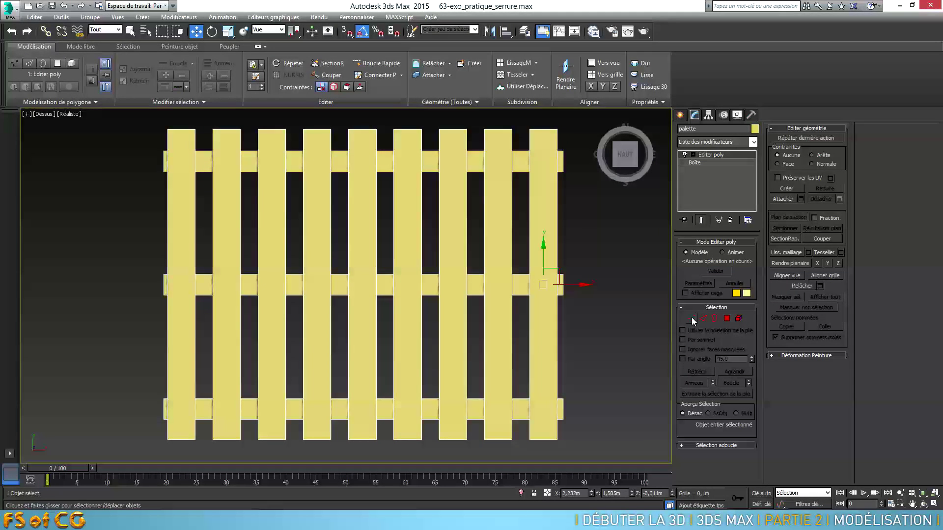
click(704, 319)
drag(609, 211, 100, 229)
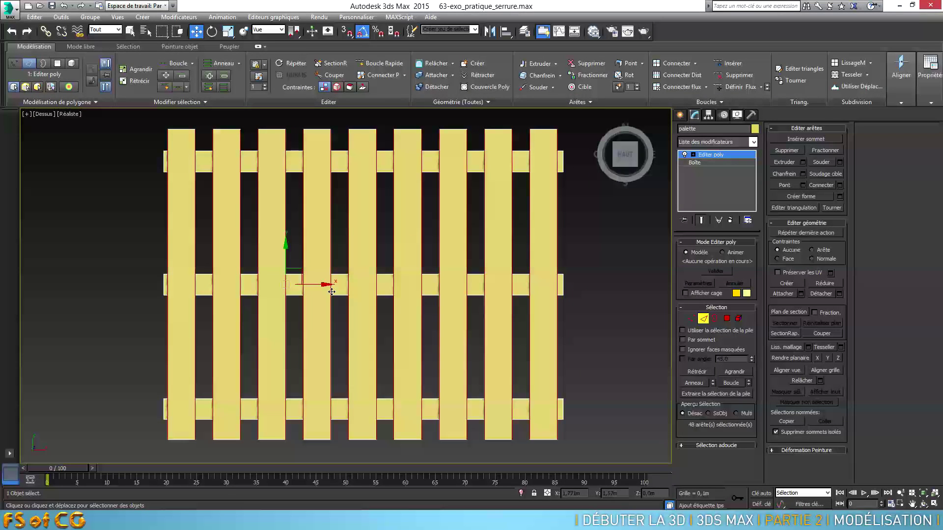
key(p)
scroll(413, 319, down, 4)
alt+middle_drag(413, 320, 463, 270)
scroll(401, 329, up, 2)
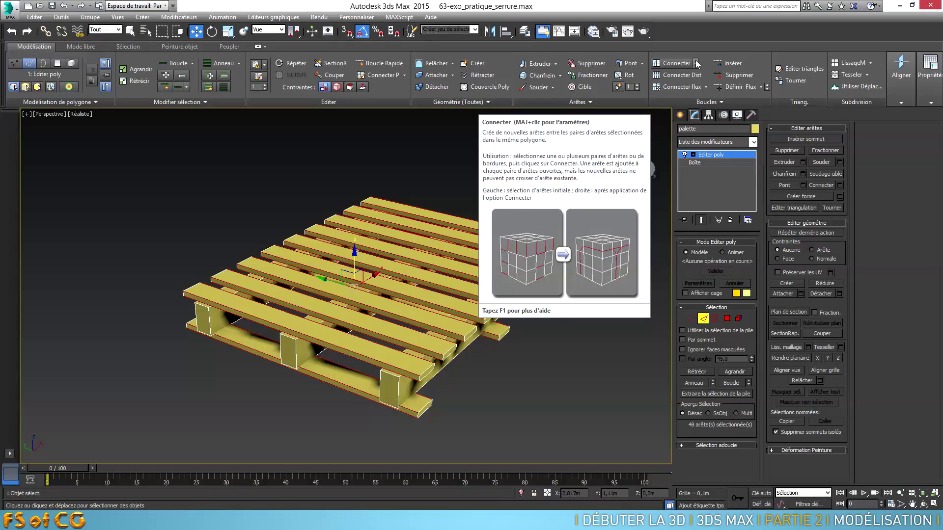
click(840, 186)
click(519, 174)
click(519, 174)
click(519, 174)
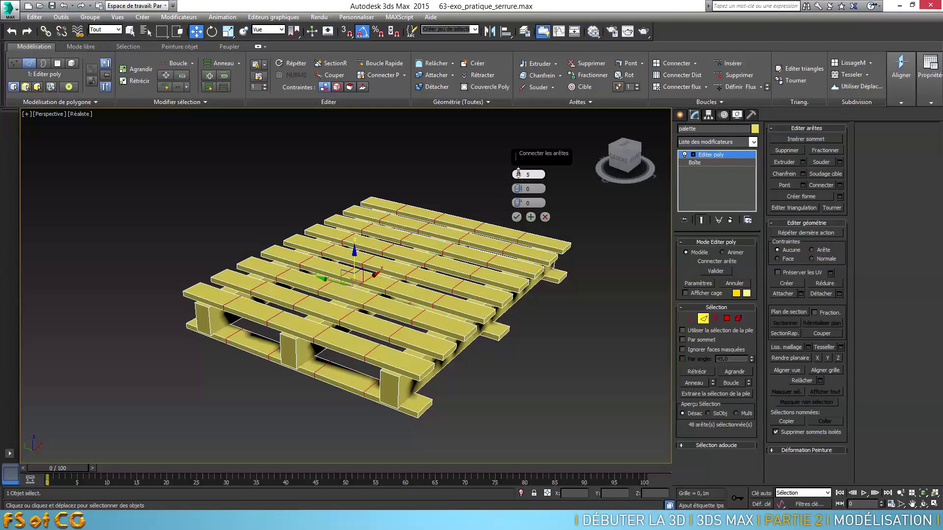
click(518, 175)
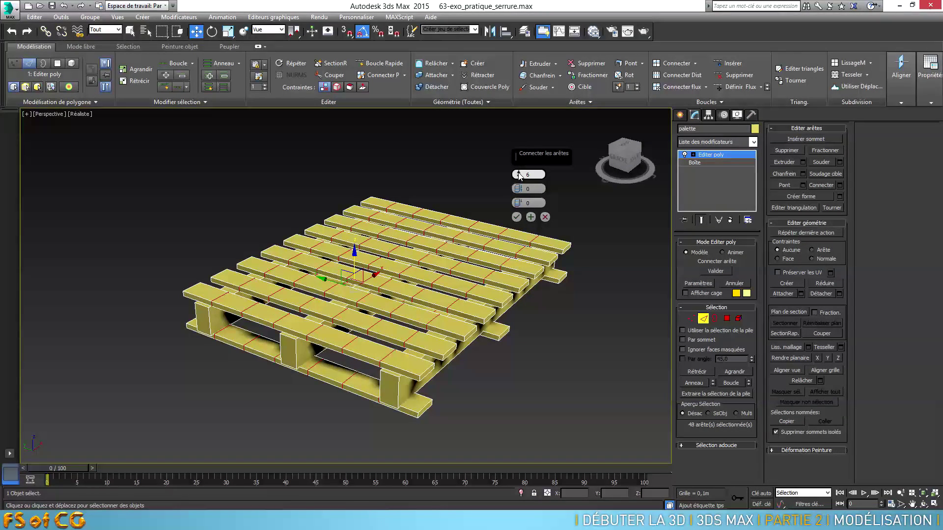
click(516, 217)
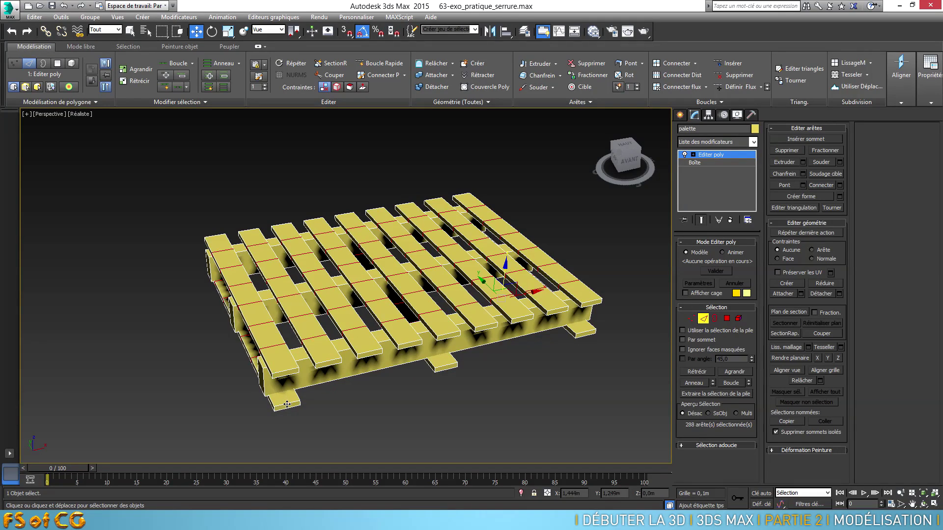
- Select one crosswise edge on every top and bottom plank of the pallet and extend the selection to the edge rings
click(290, 376)
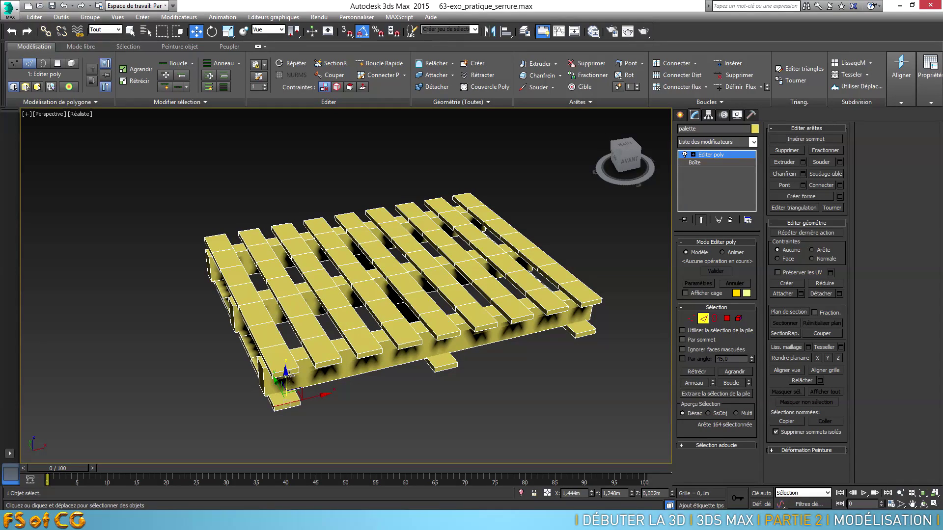
ctrl+click(294, 368)
ctrl+click(337, 361)
ctrl+click(376, 352)
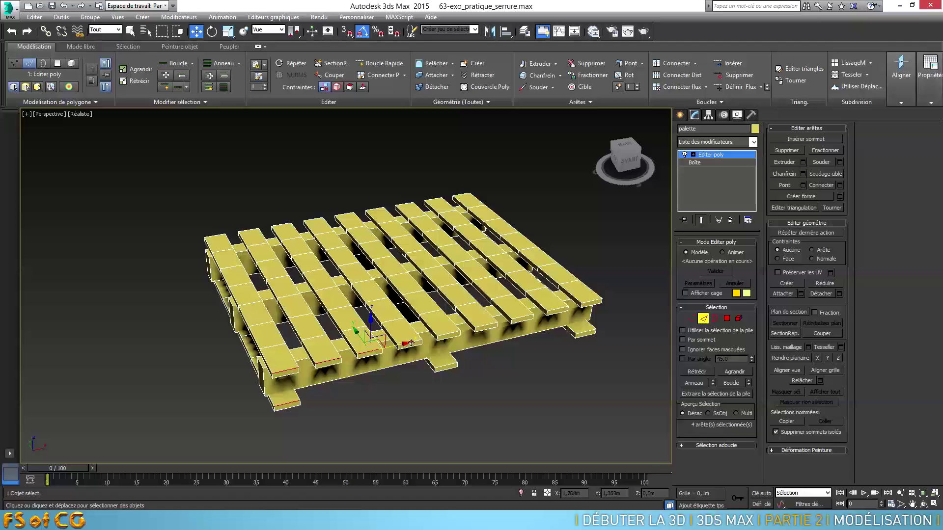
ctrl+click(416, 346)
ctrl+click(446, 333)
ctrl+click(430, 311)
ctrl+click(477, 322)
ctrl+click(507, 315)
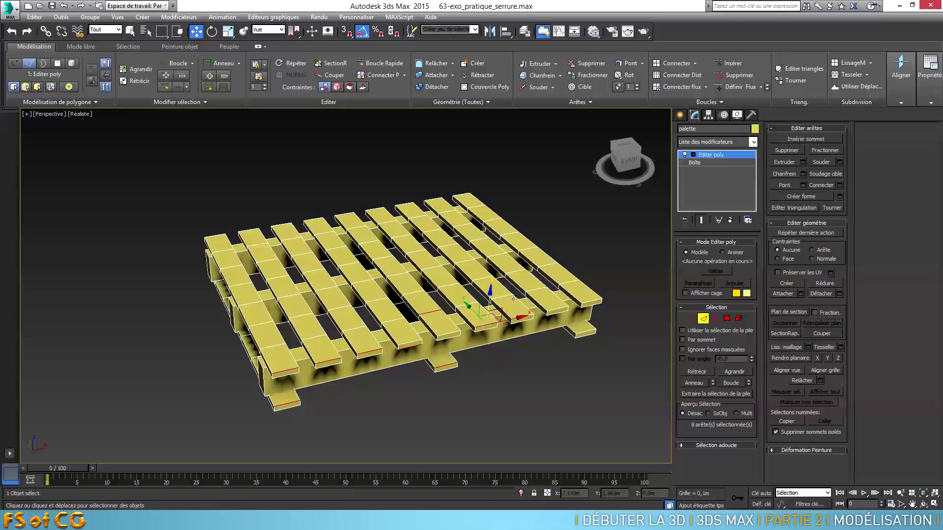
ctrl+click(538, 288)
ctrl+click(590, 300)
ctrl+click(587, 333)
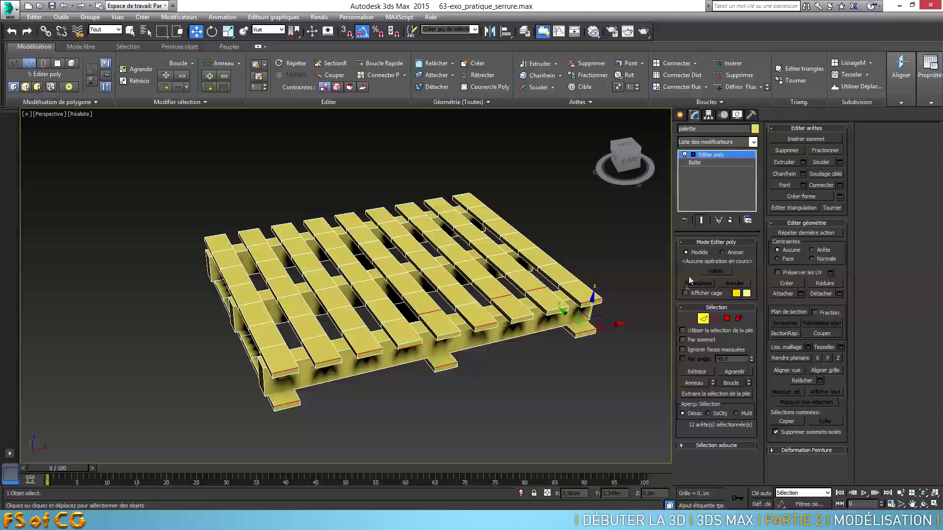
click(698, 383)
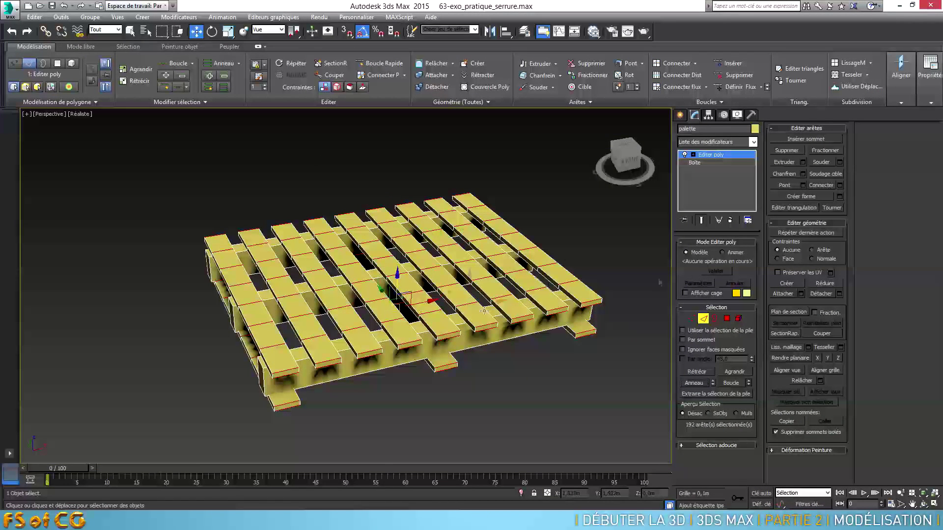
- Connect the selected crosswise plank edges with 1 segment
click(840, 185)
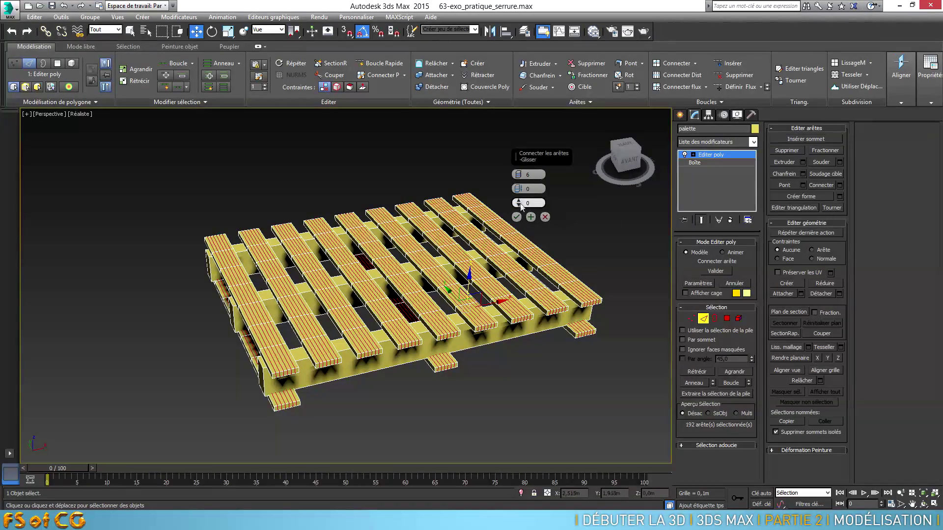
click(519, 176)
click(519, 176)
click(518, 176)
click(519, 177)
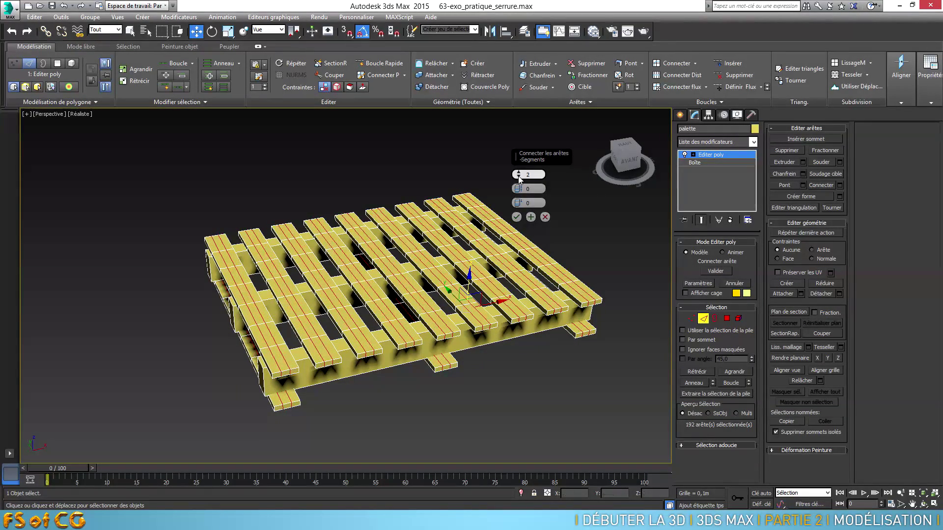
click(519, 177)
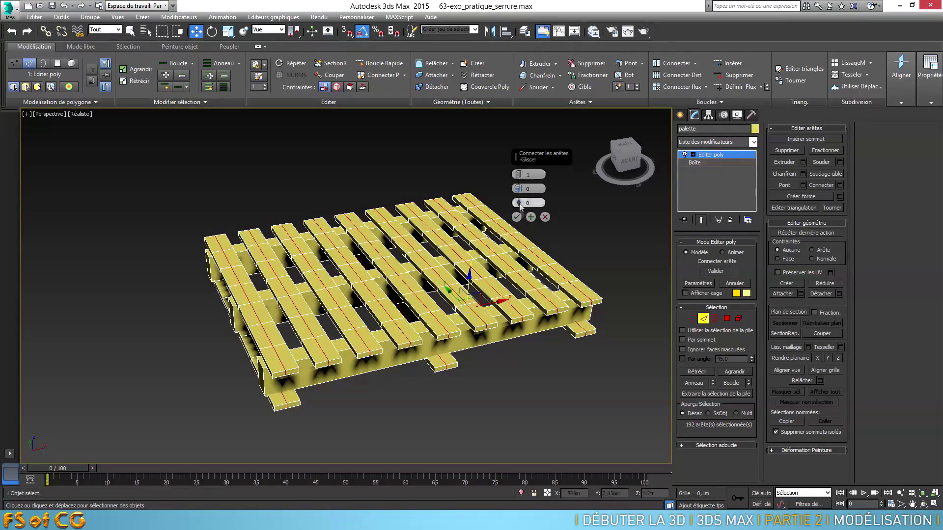
click(517, 217)
alt+middle_drag(392, 330, 441, 359)
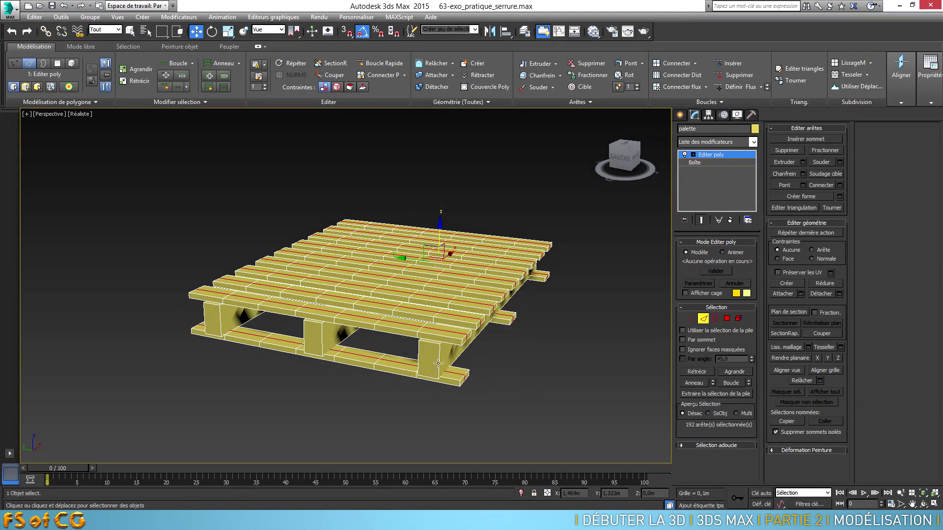
click(440, 358)
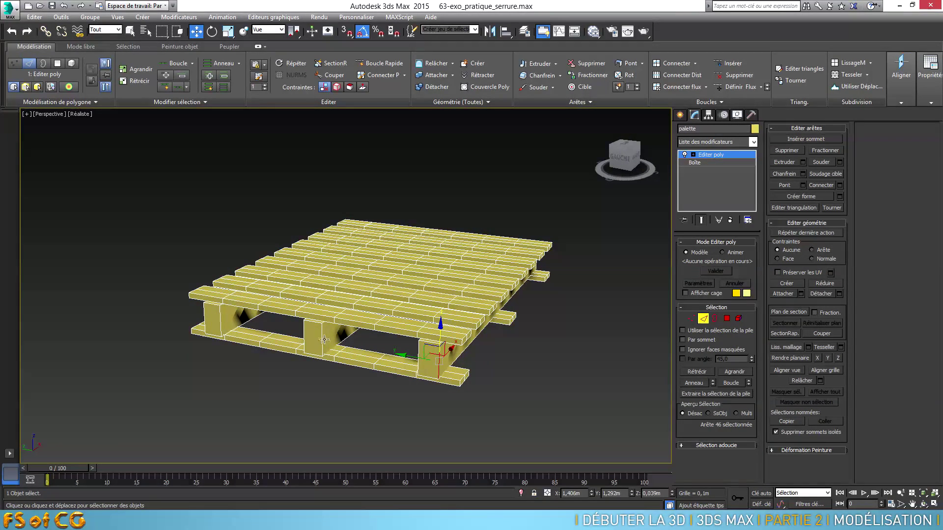
ctrl+click(324, 340)
ctrl+click(221, 314)
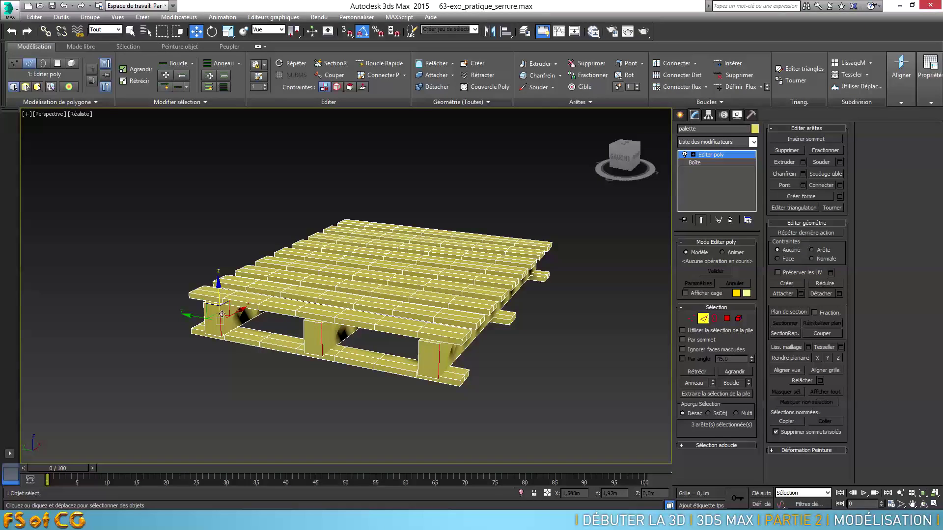
ctrl+click(312, 322)
ctrl+click(426, 342)
ctrl+click(214, 311)
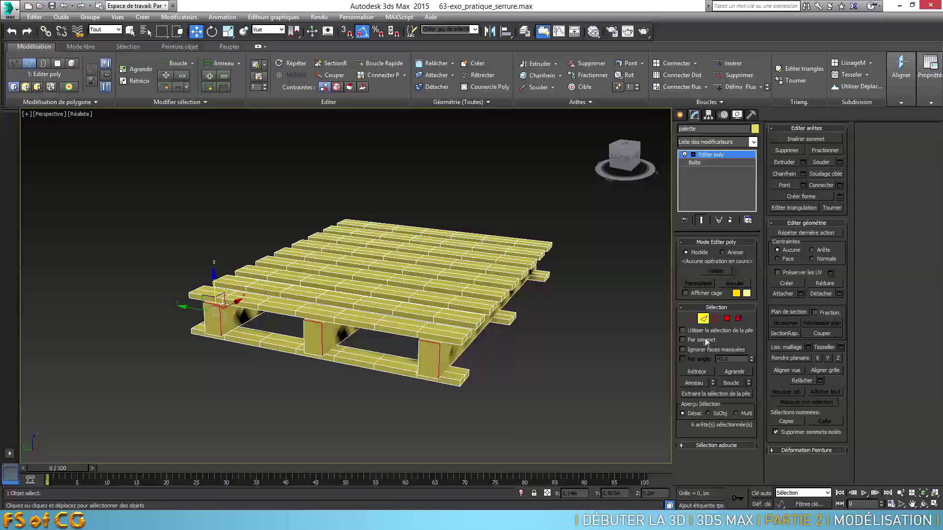
click(697, 382)
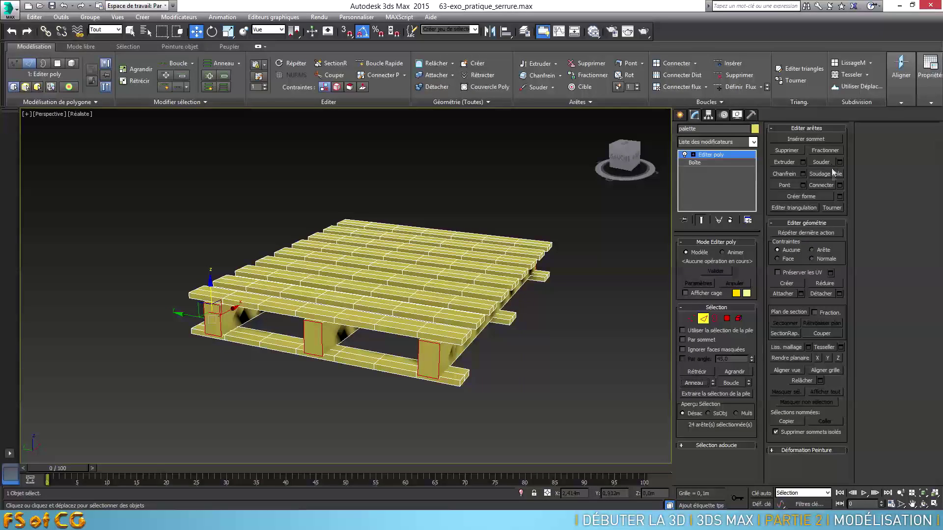
click(839, 185)
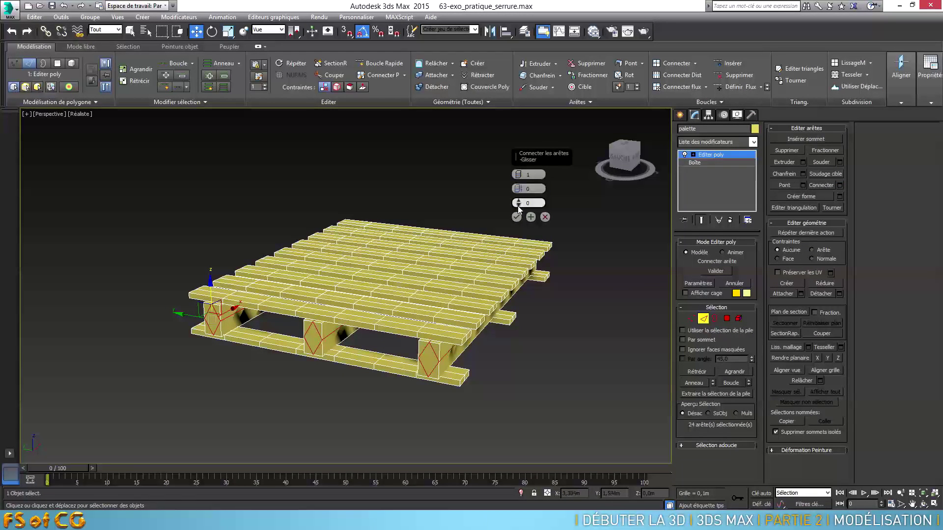
click(545, 217)
- Select a vertical edge at the end of each of the three beams, extend to the rings and connect them
alt+middle_drag(471, 361, 446, 355)
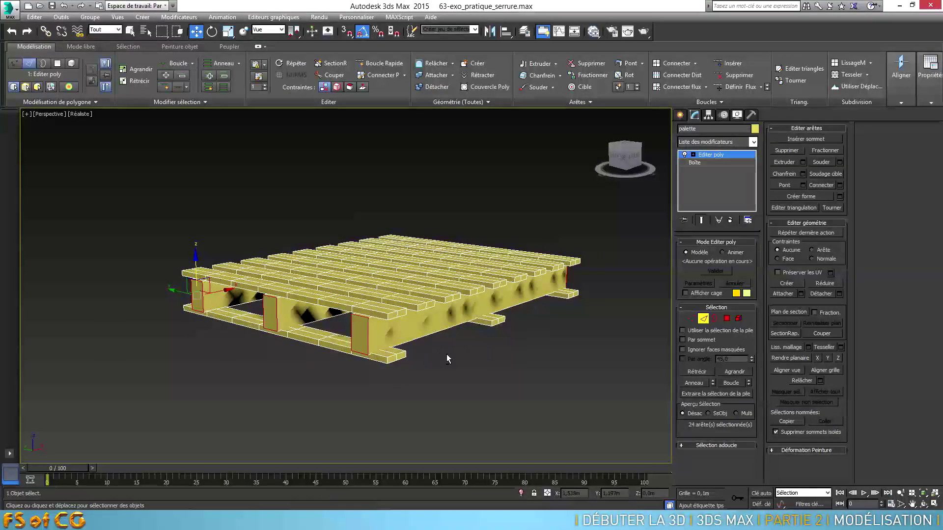
click(366, 331)
ctrl+click(276, 312)
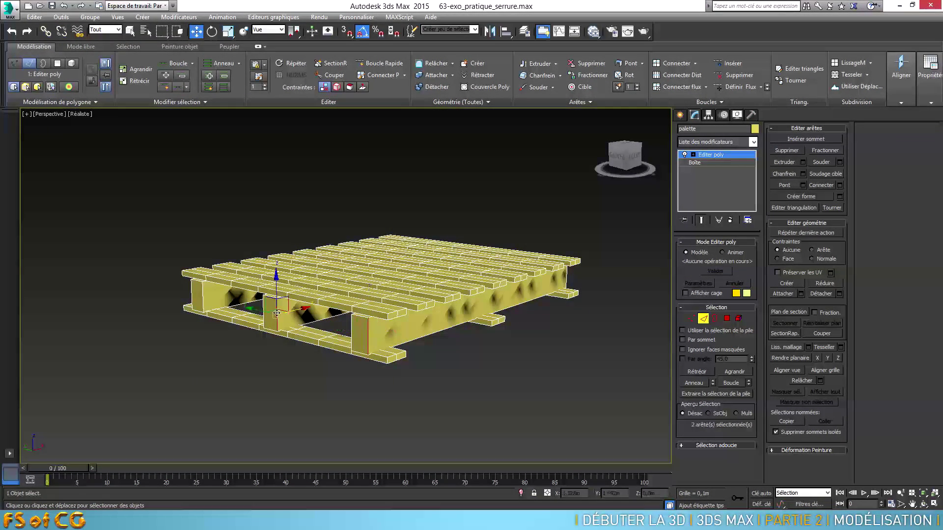
ctrl+click(203, 295)
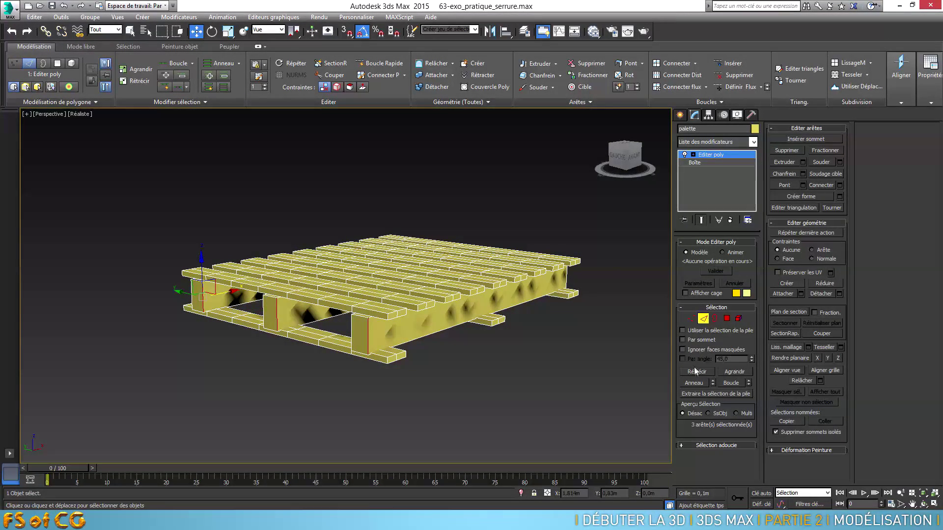
click(694, 383)
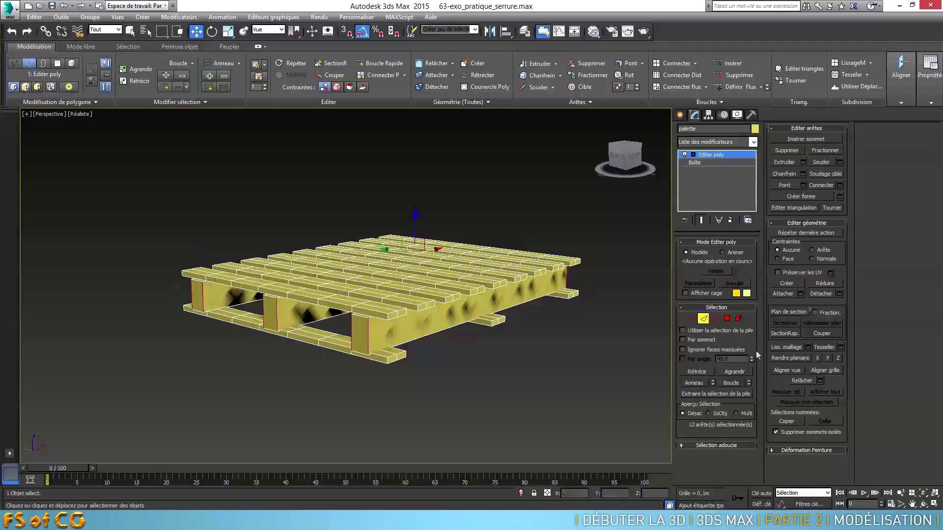
click(821, 185)
- Select the upper widthwise edge at each beam end, extend to the rings and connect them along the beams
click(359, 318)
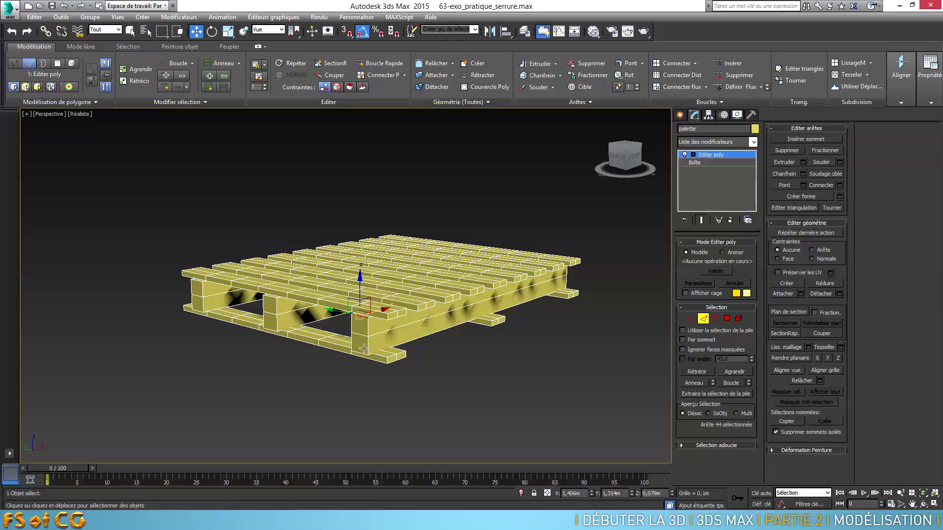
ctrl+click(265, 299)
ctrl+click(193, 311)
click(693, 384)
- Select the lengthwise edges of the three beams from the front view and connect them with 6 segments
alt+middle_drag(589, 334, 331, 325)
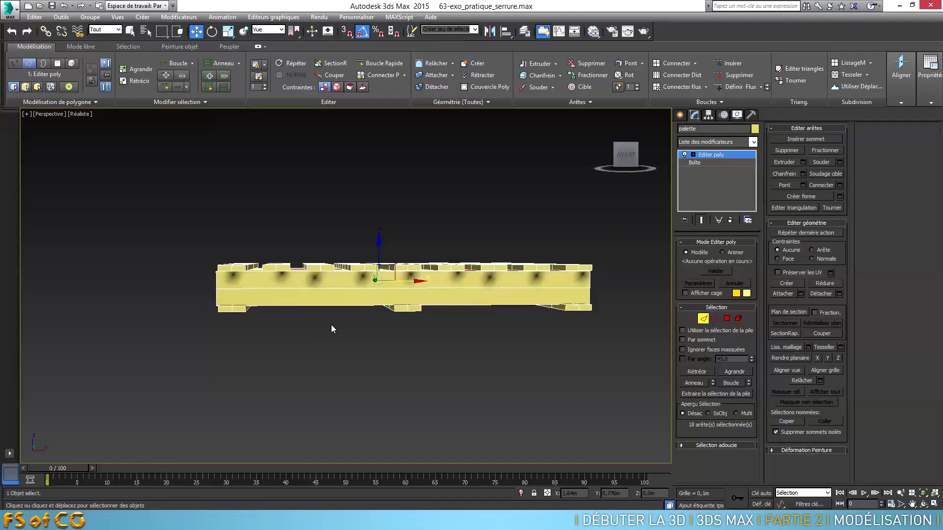
key(l)
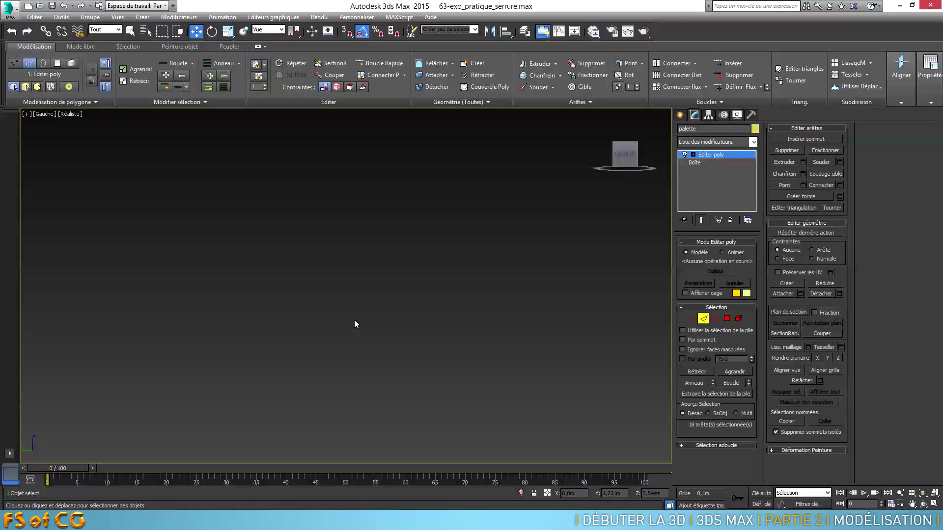
key(f)
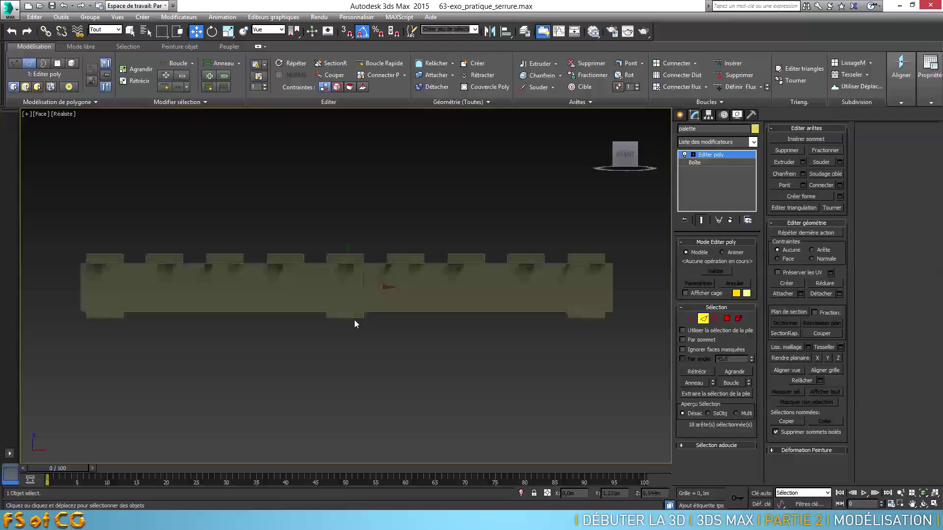
ctrl+drag(249, 334, 264, 247)
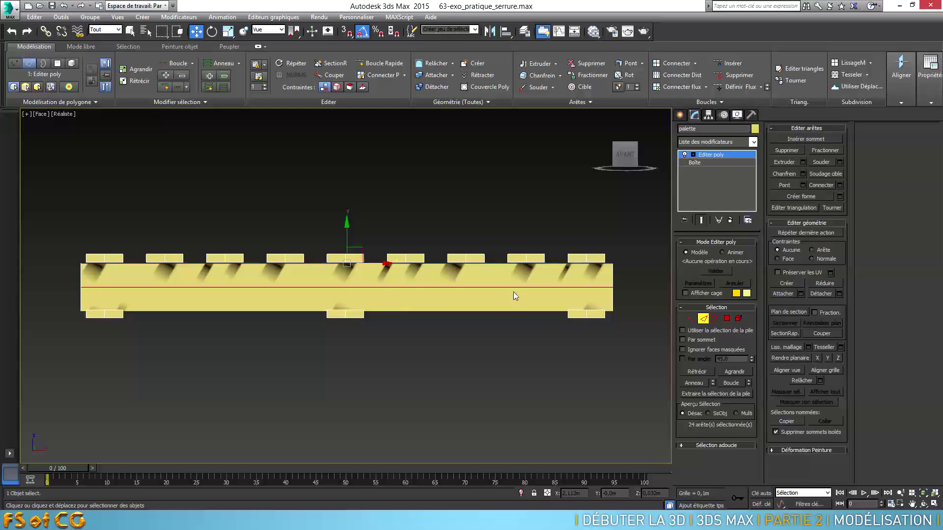
click(840, 185)
click(519, 173)
click(519, 174)
click(518, 174)
click(518, 174)
click(519, 173)
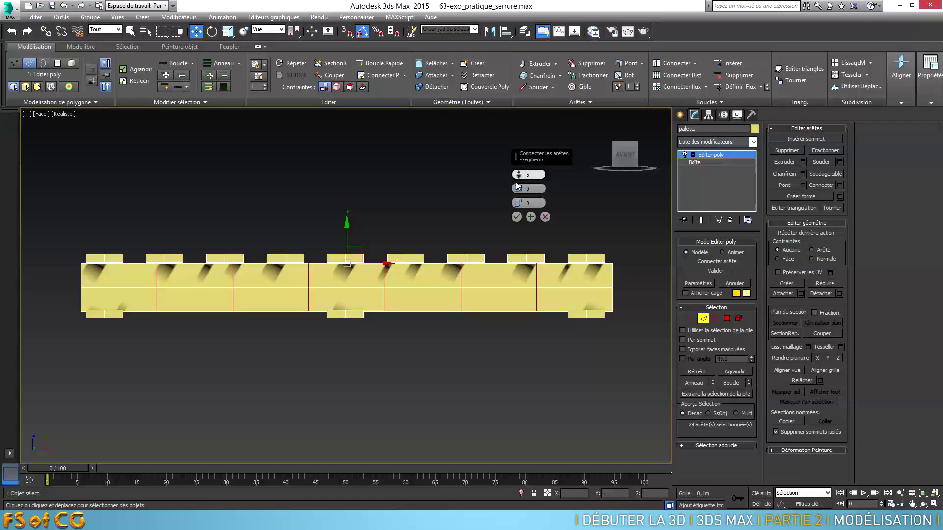
click(516, 217)
- Return to the perspective view and leave edge editing of the pallet
key(p)
alt+middle_drag(396, 307, 414, 347)
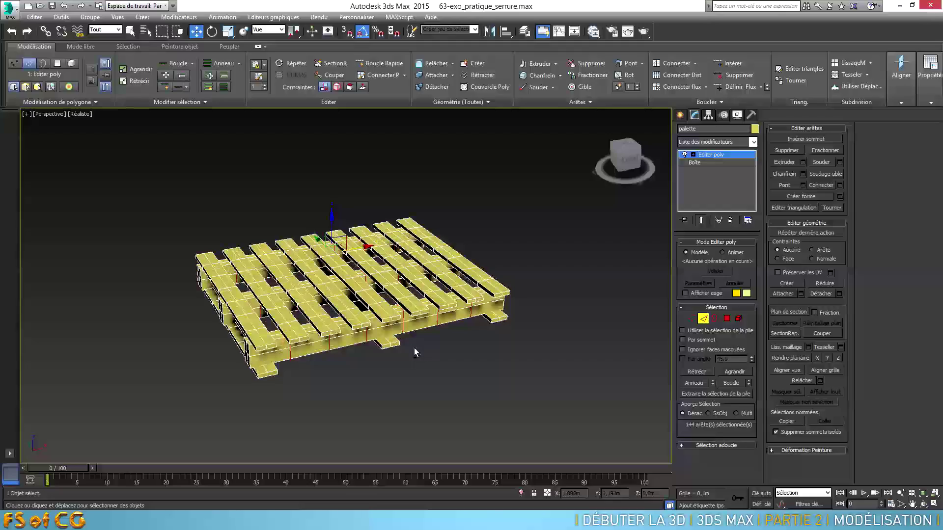
click(721, 155)
scroll(343, 333, up, 5)
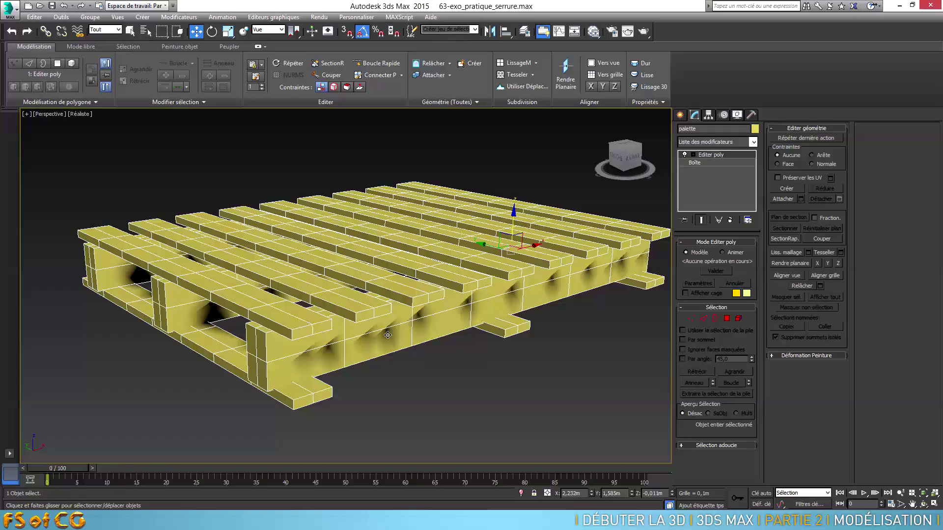
scroll(402, 334, down, 4)
alt+middle_drag(401, 334, 351, 249)
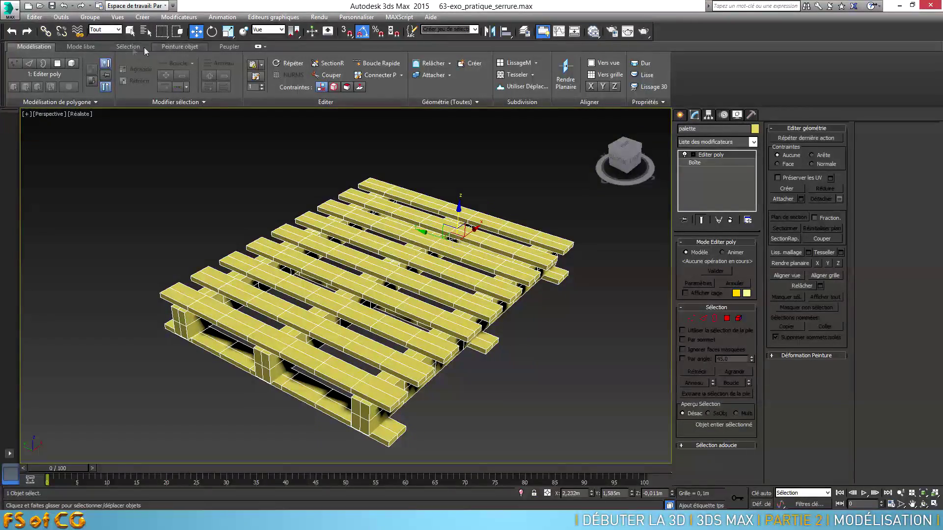
- Try painting Bruit (noise) deformation across the pallet's planks with Portée at 1, and undo the strokes
click(81, 47)
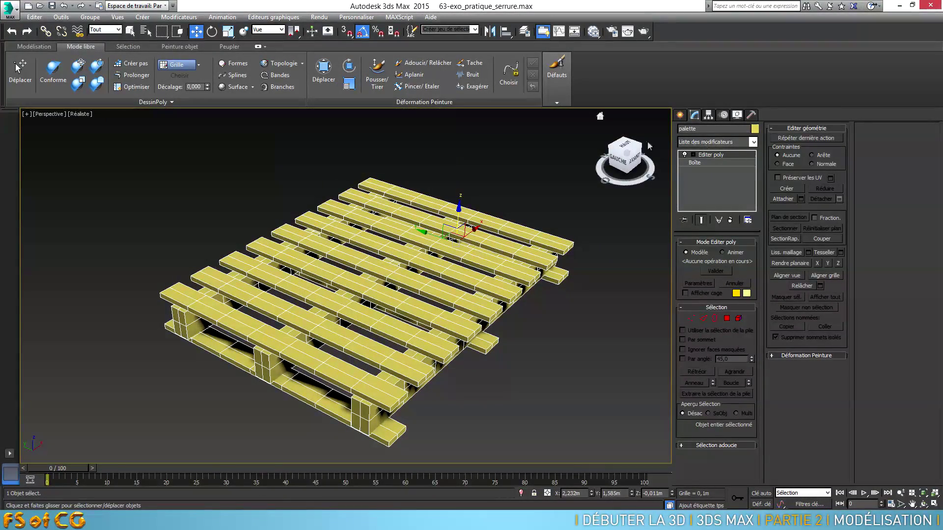
click(471, 75)
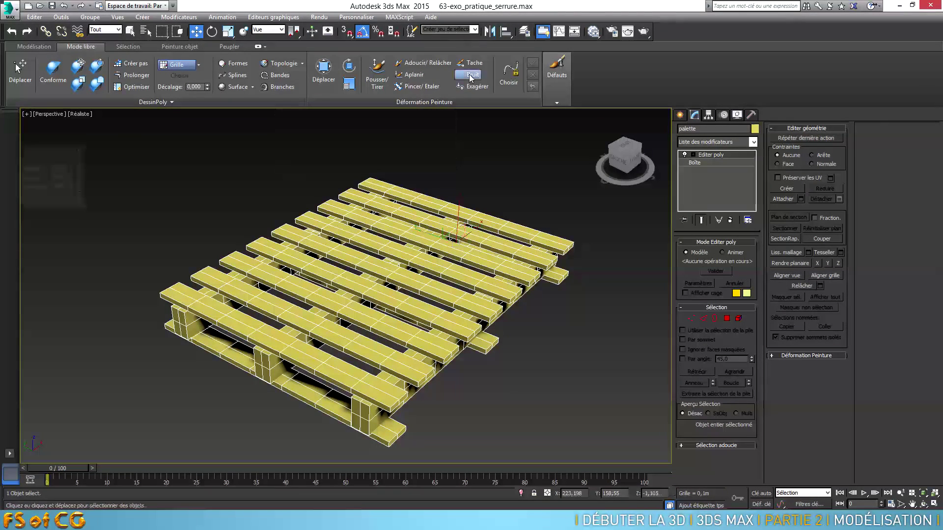
mouse_move(334, 285)
mouse_down()
mouse_move(388, 253)
mouse_move(393, 201)
mouse_move(491, 211)
mouse_move(481, 319)
mouse_move(415, 391)
mouse_move(363, 427)
mouse_move(275, 393)
mouse_move(187, 339)
mouse_move(254, 301)
mouse_up()
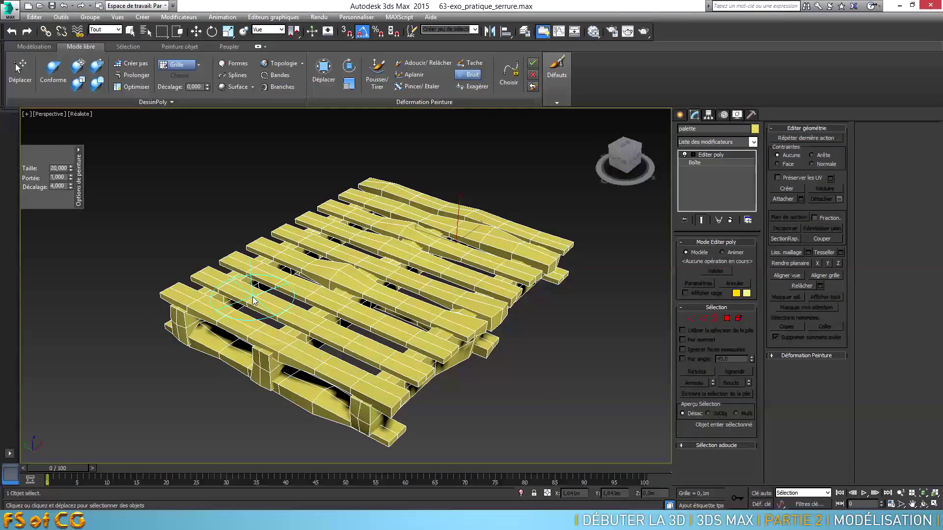
key(ctrl+z)
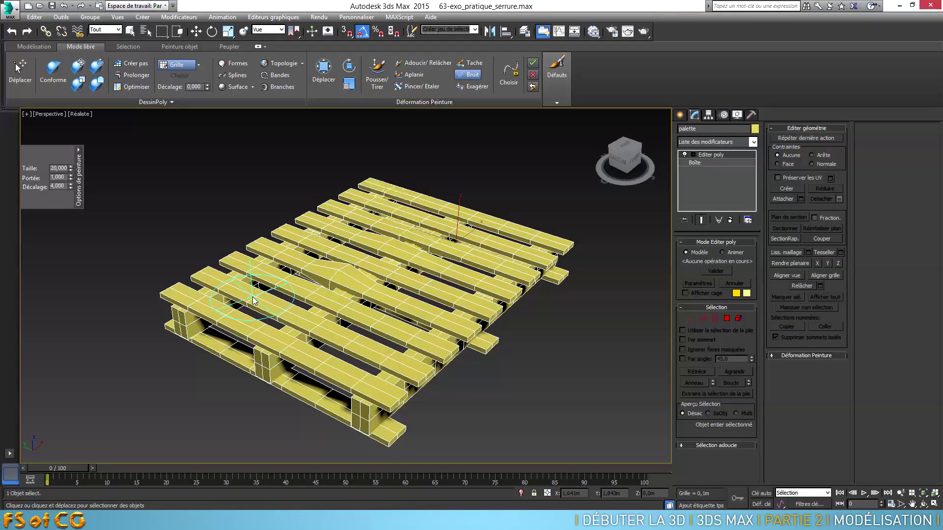
key(w)
key(ctrl+shift+e)
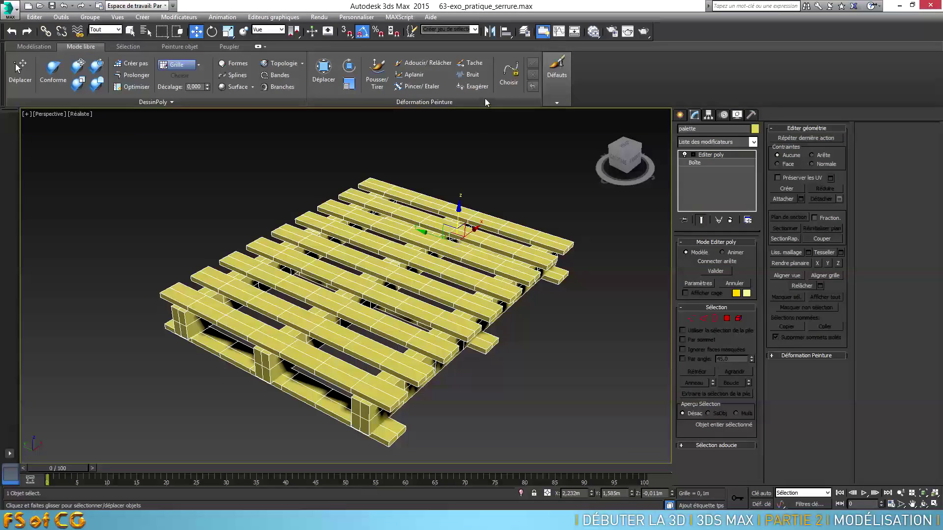
- Activate the Bruit (noise) paint deformation, set Portée to 0.1 and paint slight irregularities over the pallet's planks
click(473, 74)
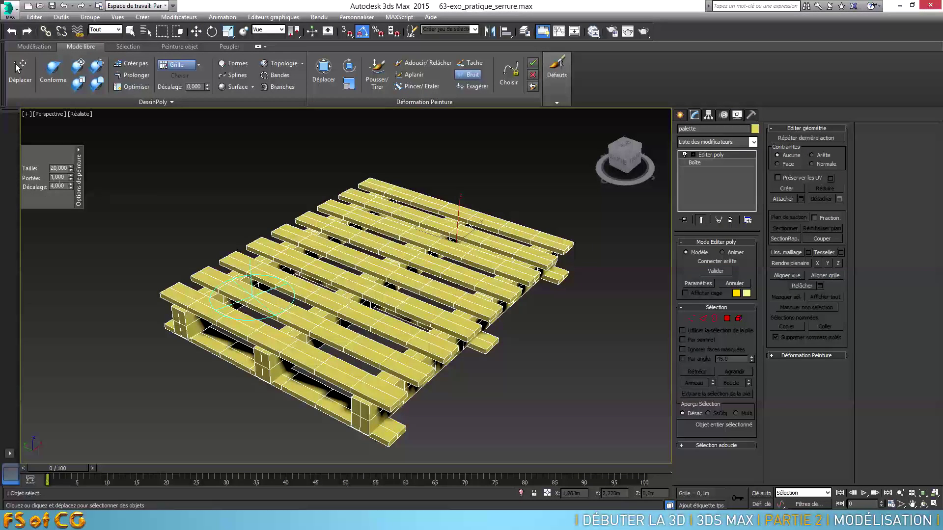
double_click(54, 177)
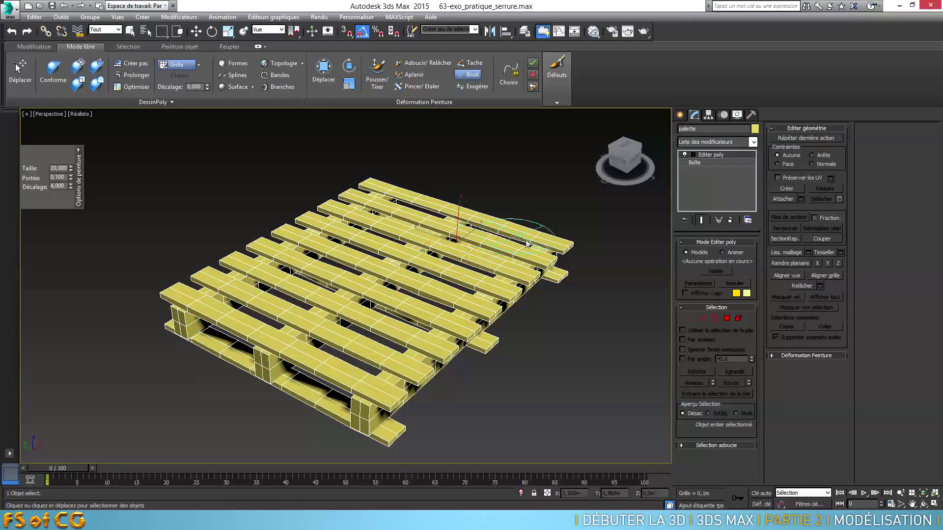
alt+middle_drag(446, 388, 491, 361)
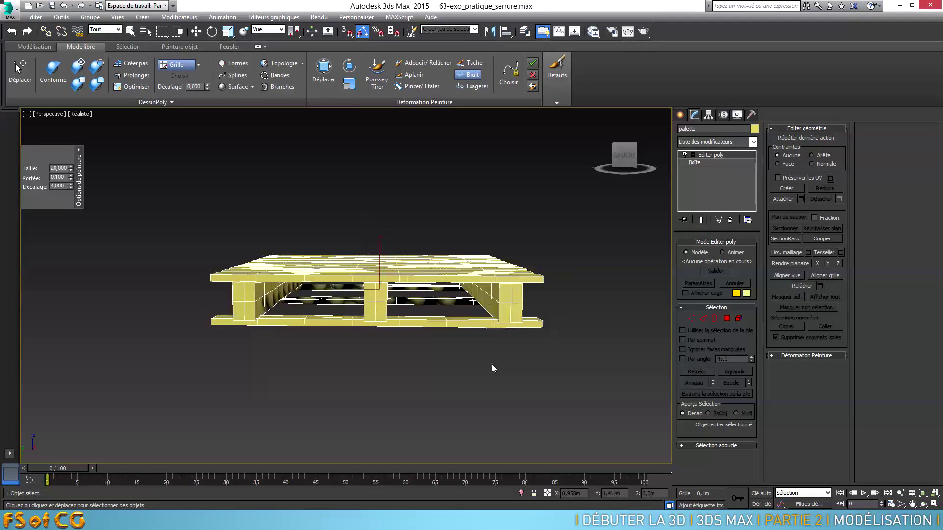
- Activate the Déplacer paint deformation and bend the pallet's upper planks slightly at the near edge and the far edge
click(324, 73)
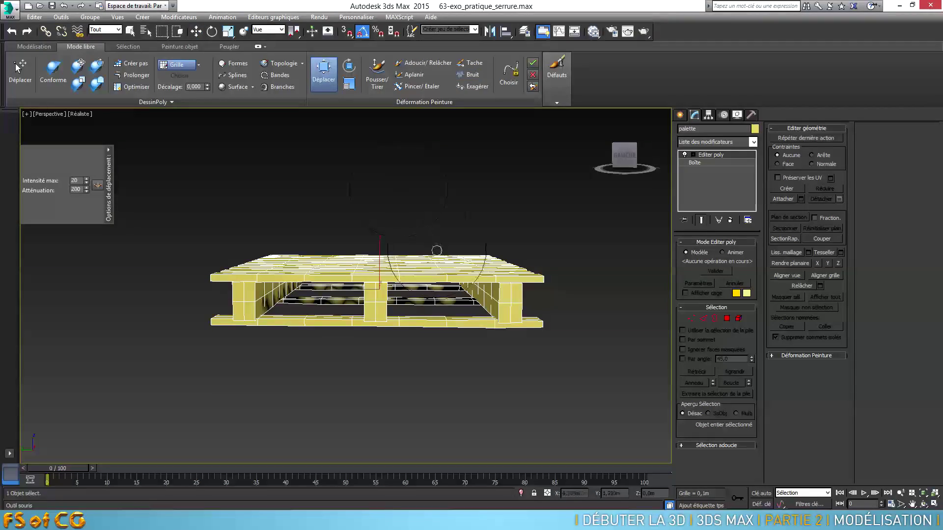
alt+middle_drag(467, 265, 350, 385)
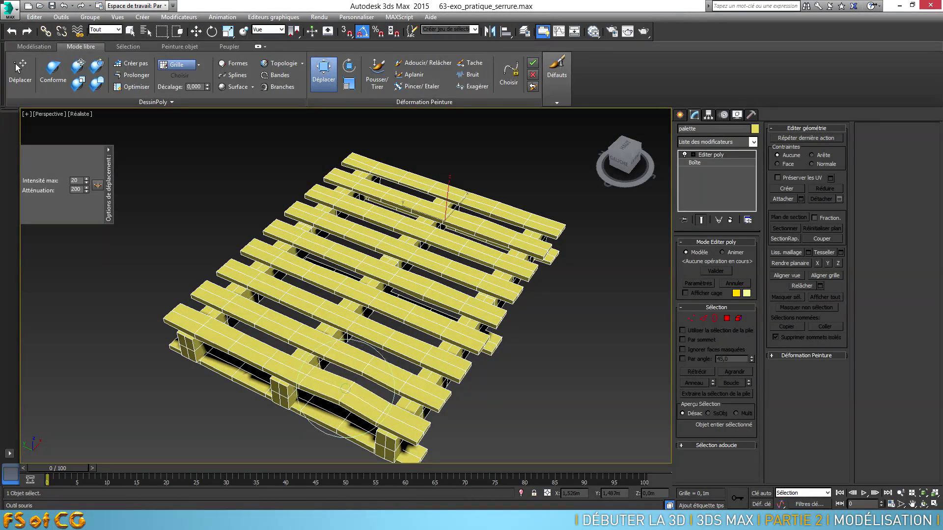
mouse_move(350, 385)
mouse_down()
mouse_move(430, 378)
mouse_move(461, 389)
mouse_move(464, 368)
mouse_up()
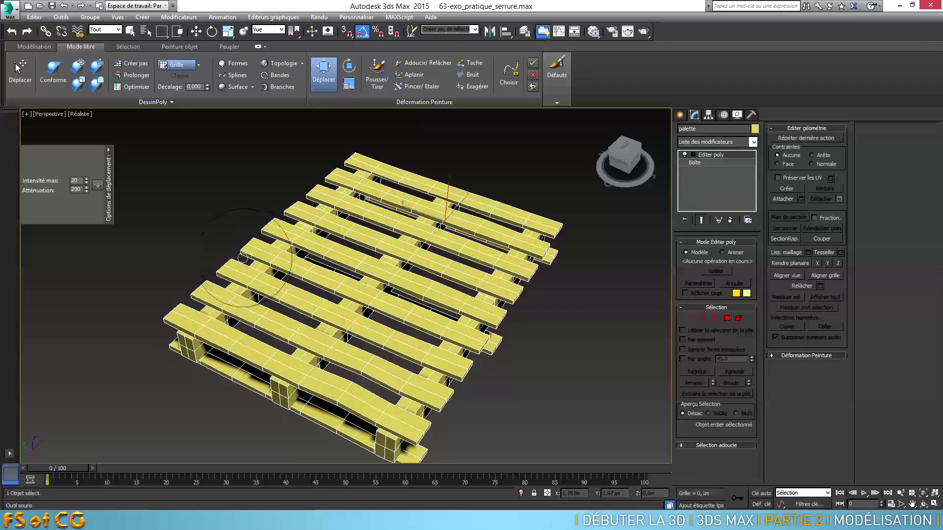
mouse_move(439, 183)
mouse_down()
mouse_move(432, 165)
mouse_move(457, 183)
mouse_move(507, 188)
mouse_move(508, 200)
mouse_up()
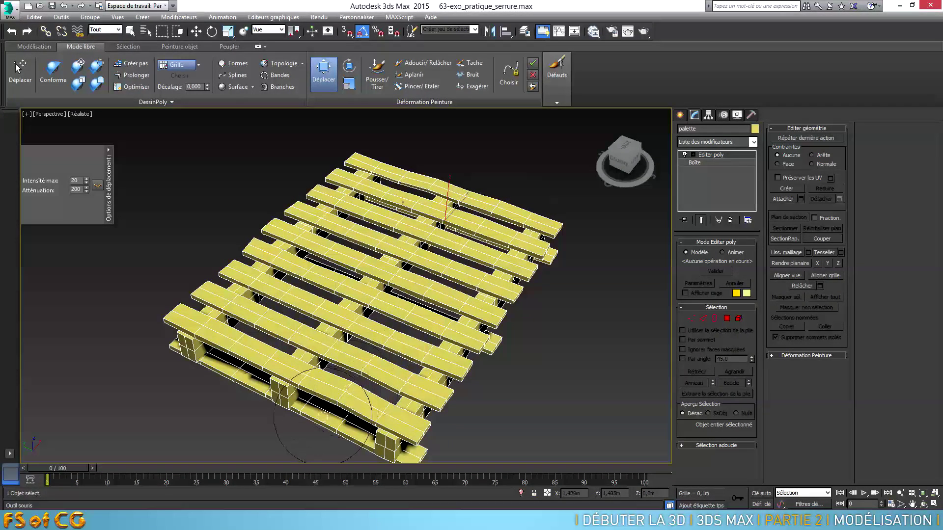
- Bend the pallet's lower planks slightly with the Déplacer brush from a side view, checking the shape from several angles
mouse_move(307, 410)
alt+middle_down()
mouse_move(400, 389)
mouse_move(389, 361)
alt+middle_up()
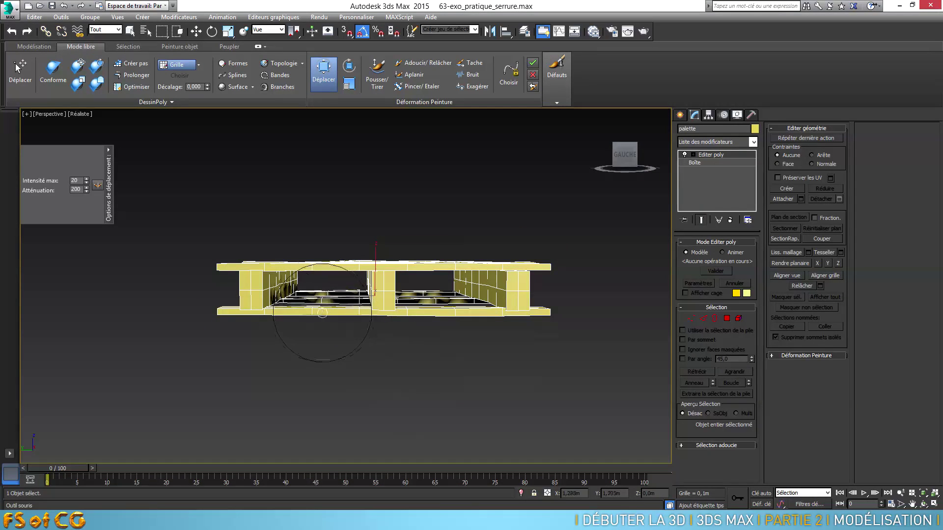
drag(443, 308, 443, 307)
drag(551, 308, 551, 306)
mouse_move(552, 246)
alt+middle_down()
mouse_move(596, 301)
mouse_move(590, 290)
alt+middle_up()
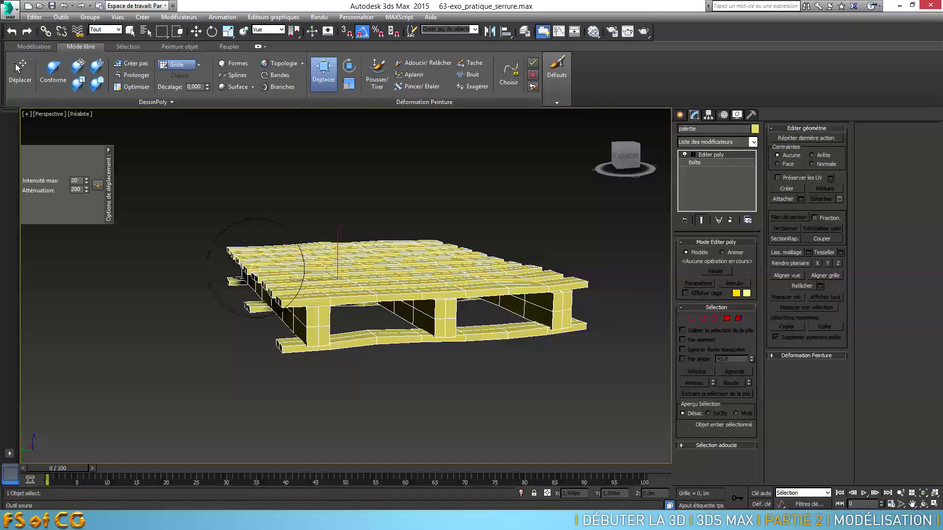
alt+middle_drag(256, 268, 261, 306)
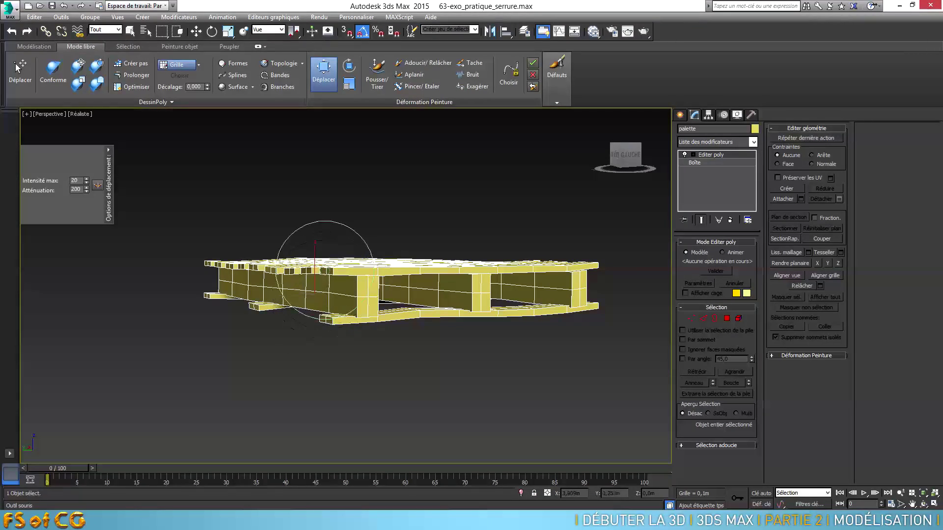
alt+middle_drag(303, 269, 246, 311)
alt+middle_drag(275, 344, 379, 337)
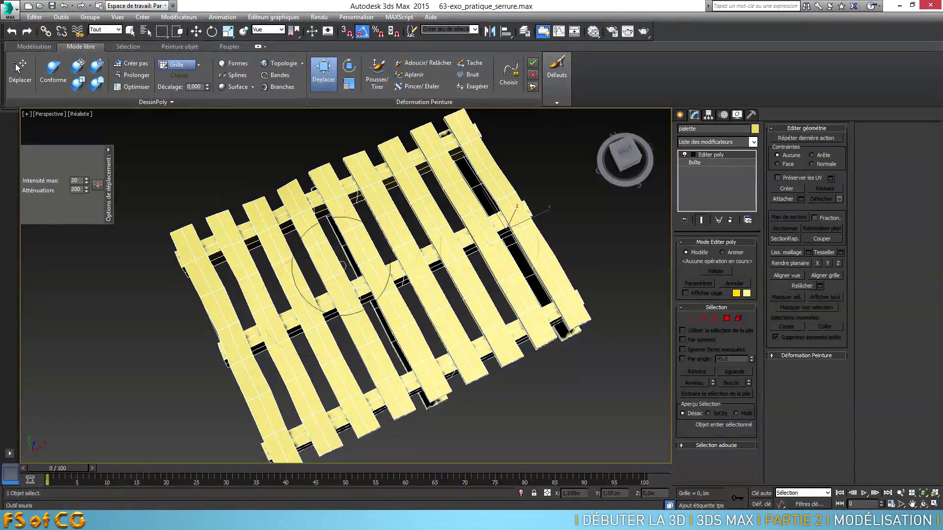
alt+middle_drag(474, 294, 431, 317)
key(shift+z)
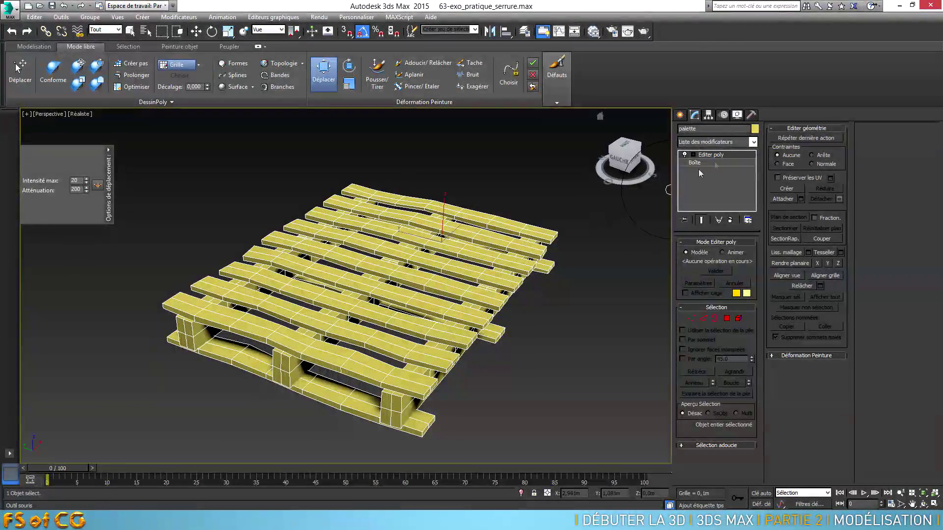
scroll(450, 287, down, 3)
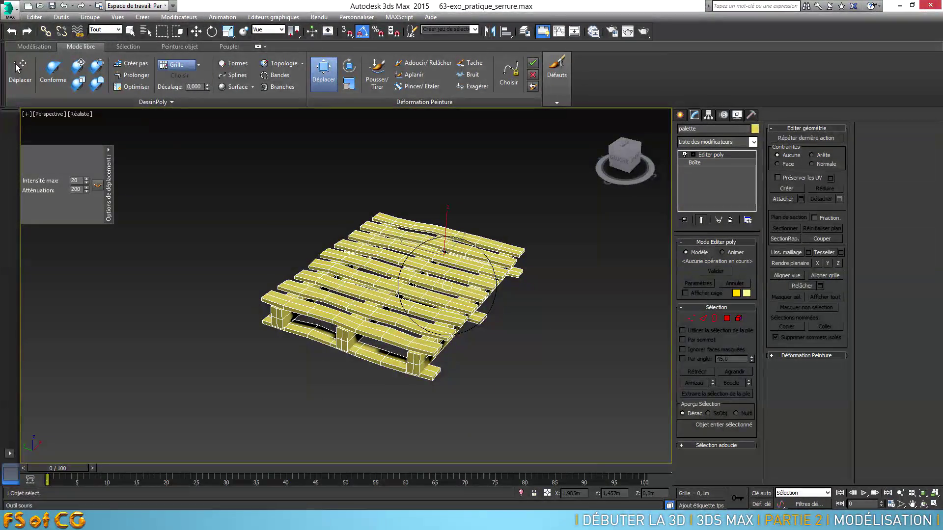
click(333, 73)
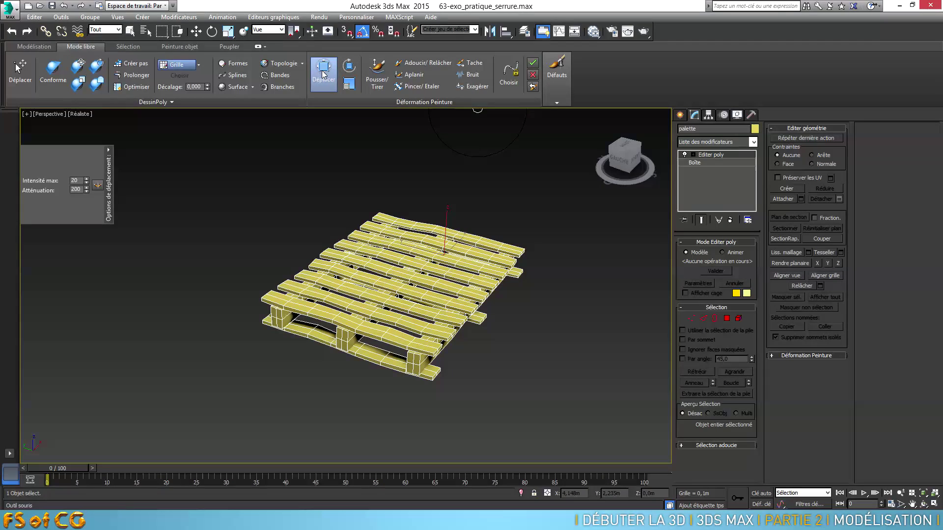
click(375, 73)
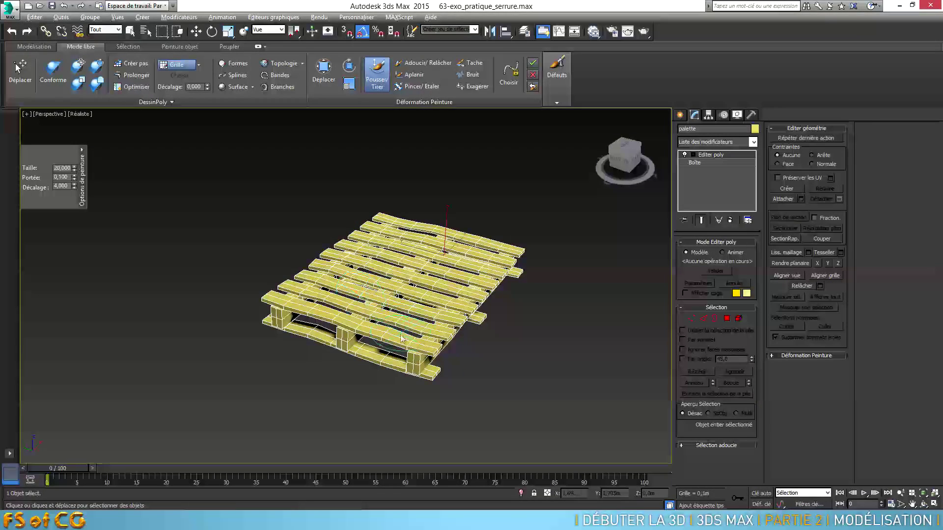
drag(639, 177, 651, 170)
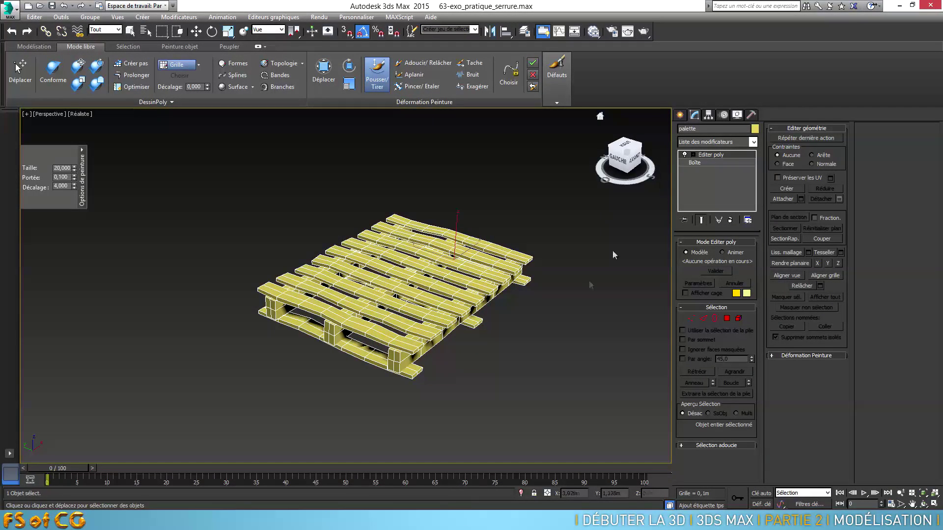
- Leave the paint deformation, unhide all scene objects and check the pallet's placement in the reference photo vieille-cabane.jpg
key(w)
right_click(563, 296)
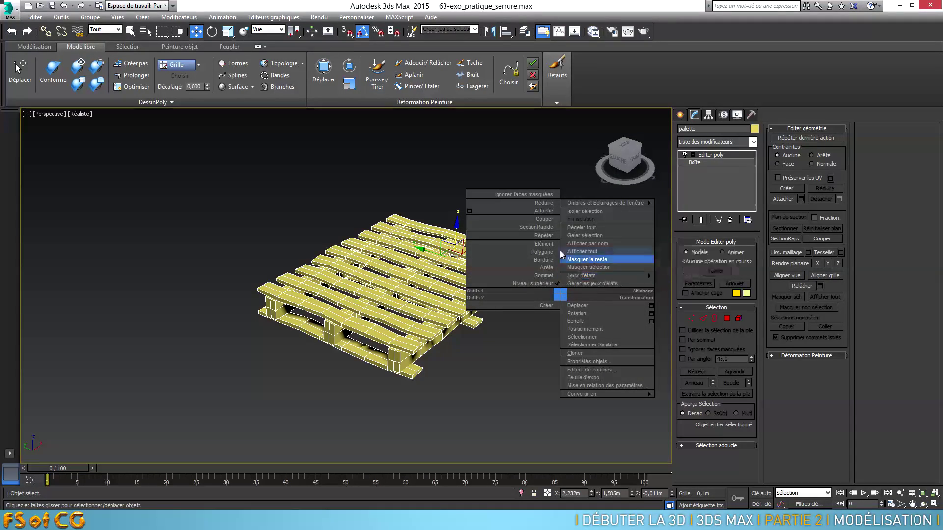
click(580, 253)
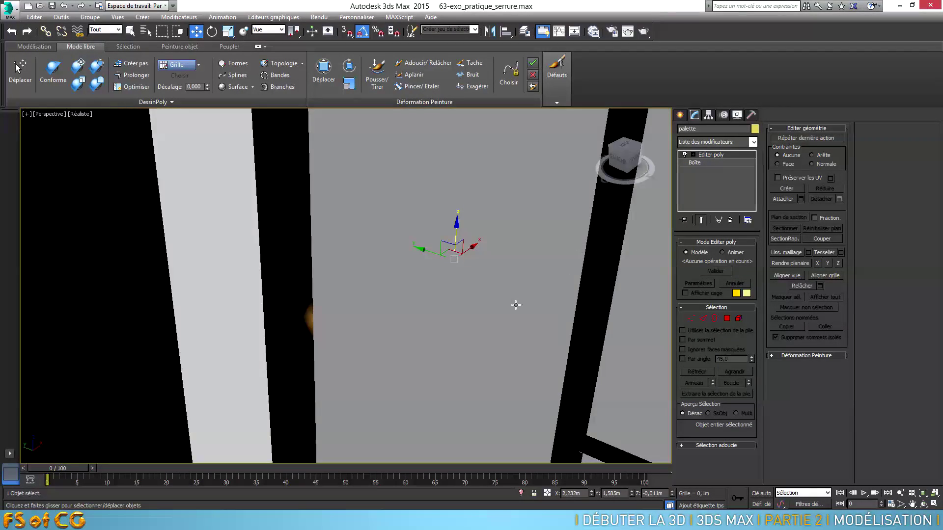
scroll(488, 311, down, 3)
alt+middle_drag(486, 311, 410, 298)
scroll(408, 310, down, 3)
key(alt+Tab)
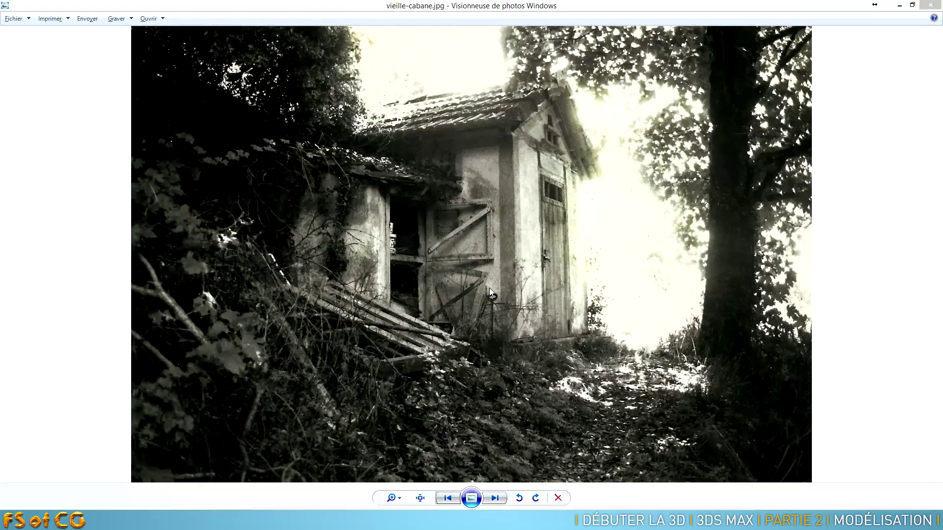
key(alt+Tab)
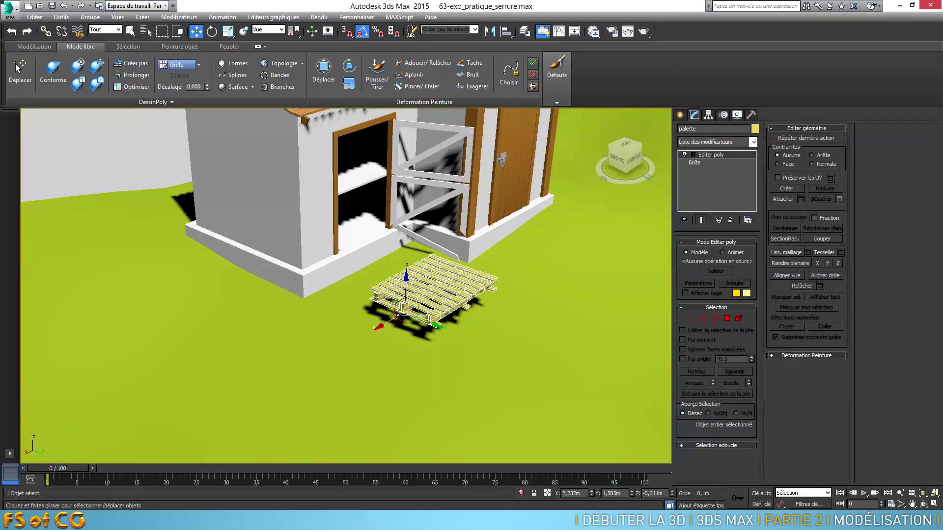
- Center the pallet's pivot on the object, affecting the pivot only
click(708, 115)
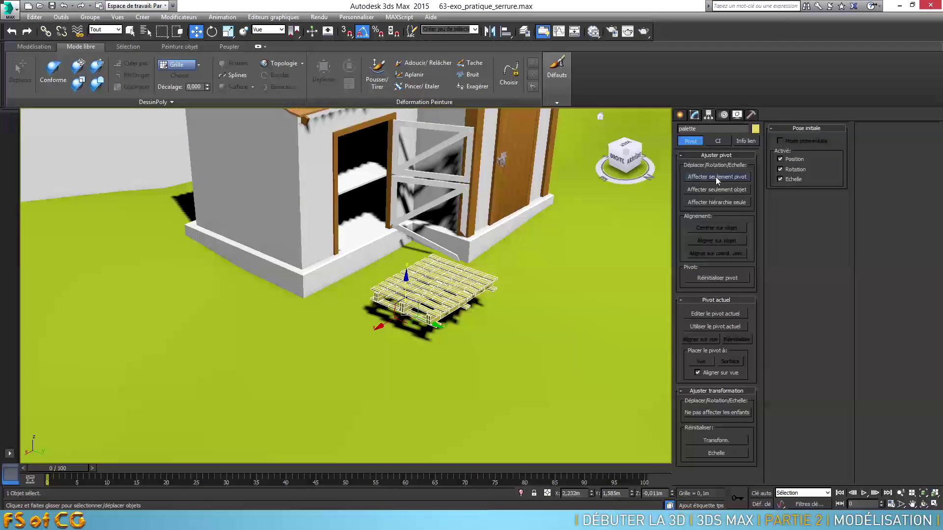
click(716, 177)
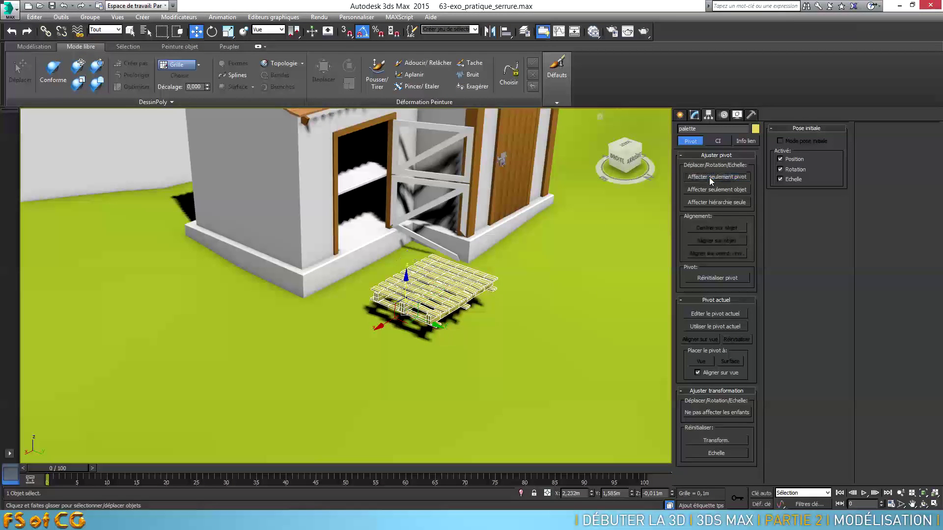
click(718, 229)
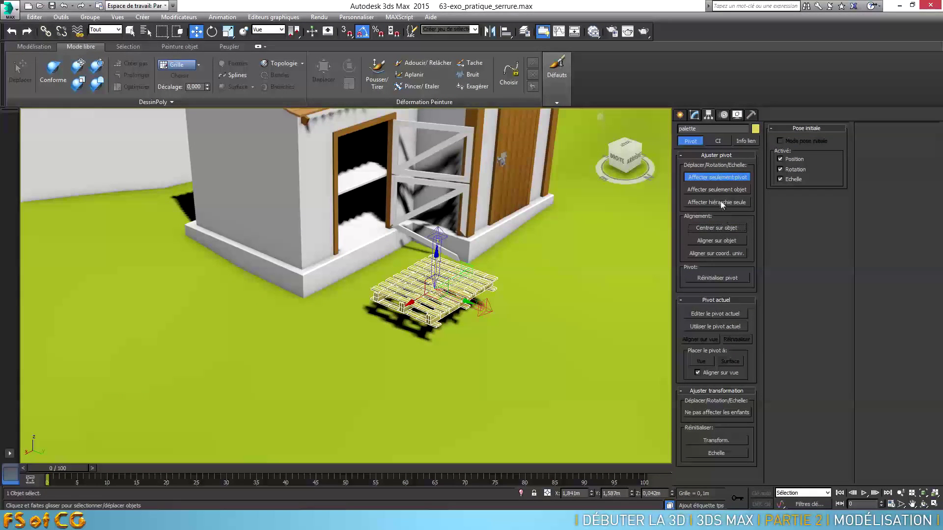
click(720, 178)
- Move the pallet to the shed's near corner and rotate it about the vertical axis to 15°
drag(442, 295, 297, 342)
alt+middle_drag(297, 342, 317, 320)
scroll(300, 322, up, 3)
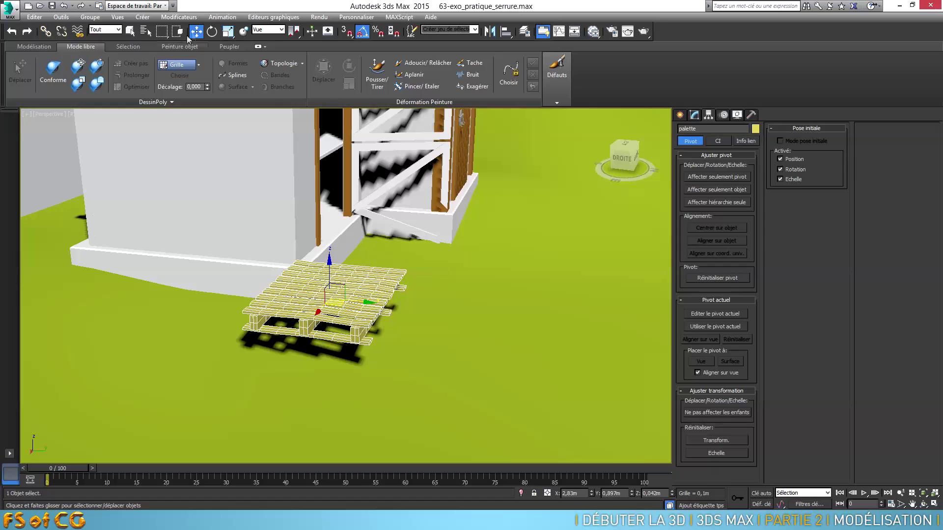
click(212, 31)
drag(347, 309, 341, 347)
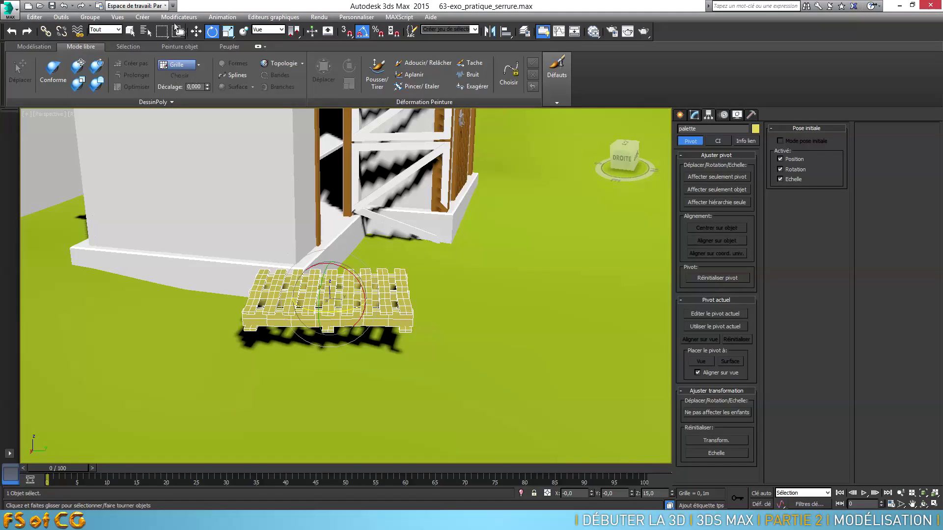
- Lower the pallet vertically onto the grass beside the shed
click(196, 33)
drag(330, 264, 333, 295)
alt+middle_drag(333, 294, 310, 309)
scroll(310, 309, up, 4)
- Tilt the pallet to follow the sloping ground, to about -1.81° on X and 0.485° on Y
key(e)
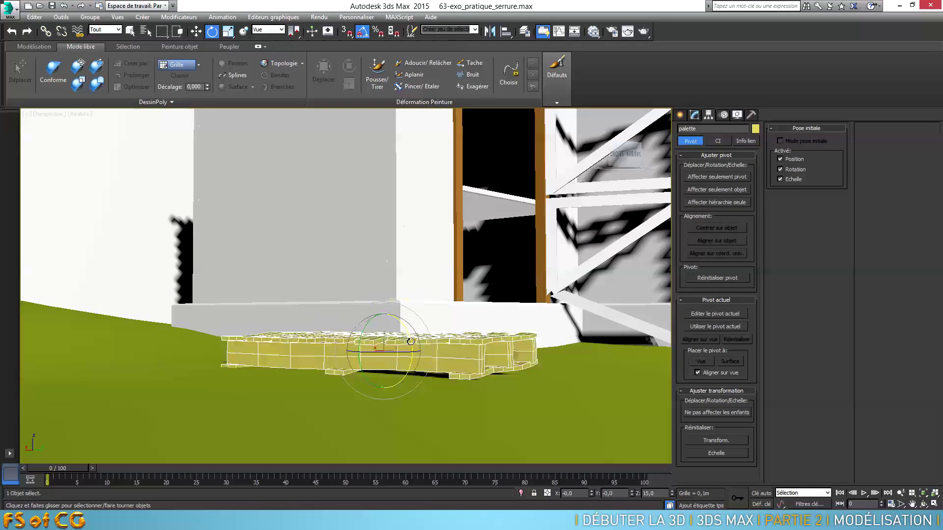
drag(404, 331, 406, 329)
alt+middle_drag(456, 345, 435, 357)
scroll(434, 357, up, 3)
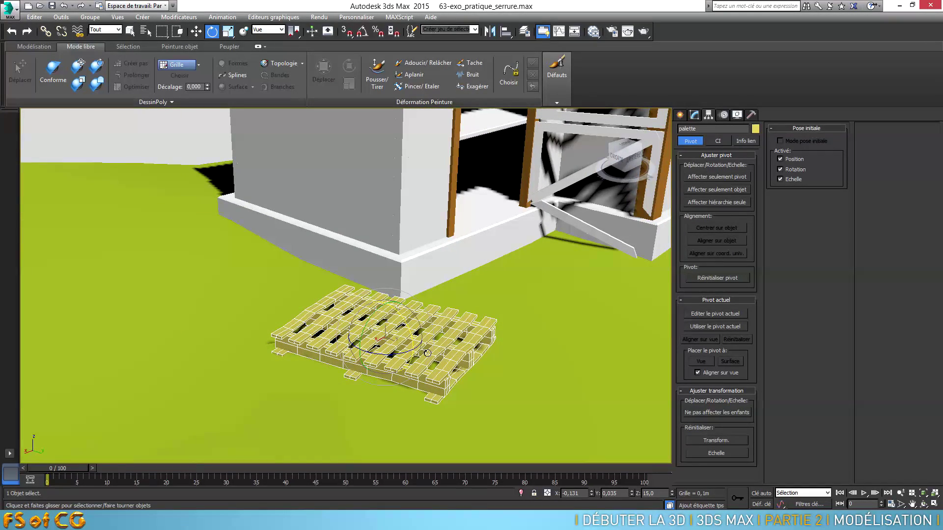
key(w)
alt+middle_drag(387, 345, 384, 333)
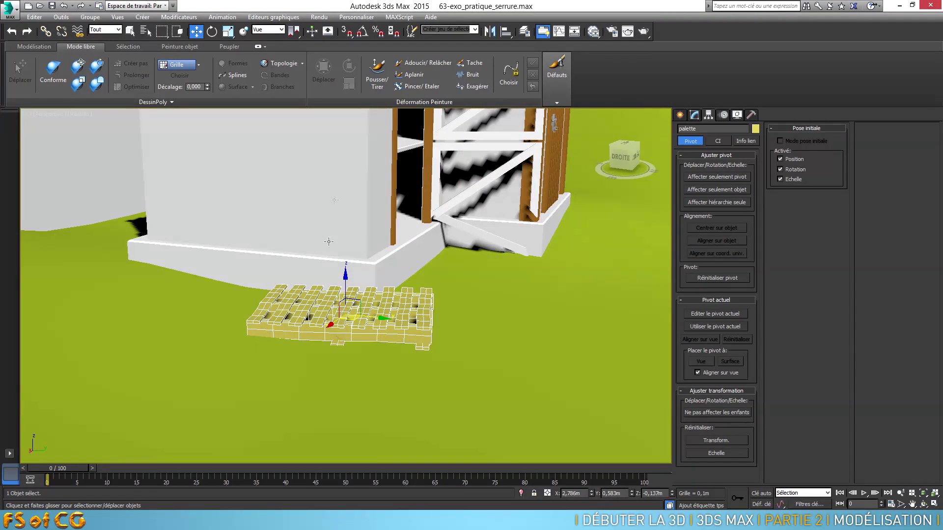
click(212, 32)
drag(362, 285, 364, 287)
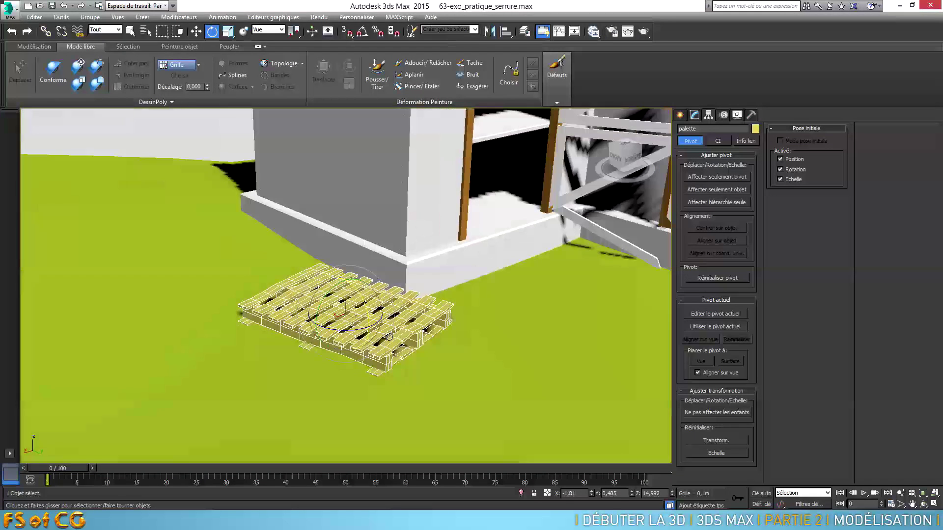
- Clone the pallet upward as one Copie stacked on the original and rotate it about the vertical axis to about -1.2°
click(196, 31)
shift+drag(344, 278, 346, 256)
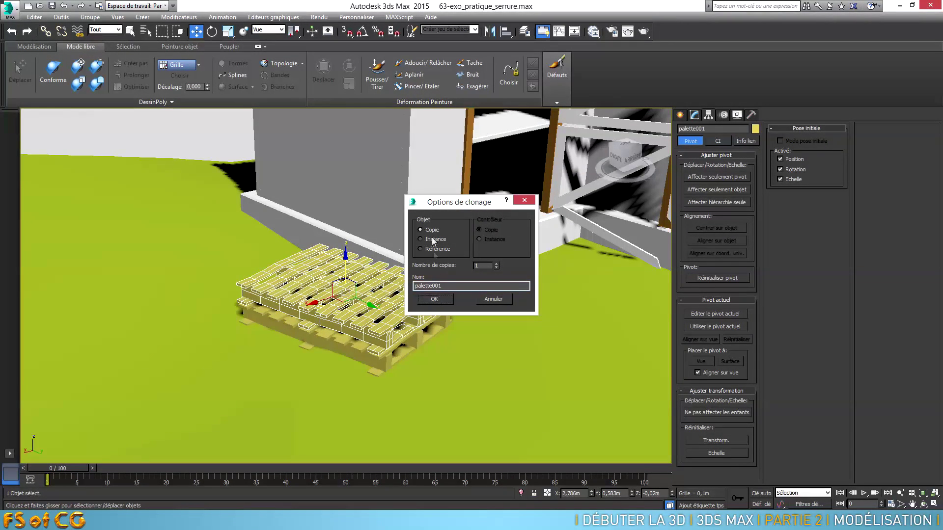
click(434, 299)
click(211, 31)
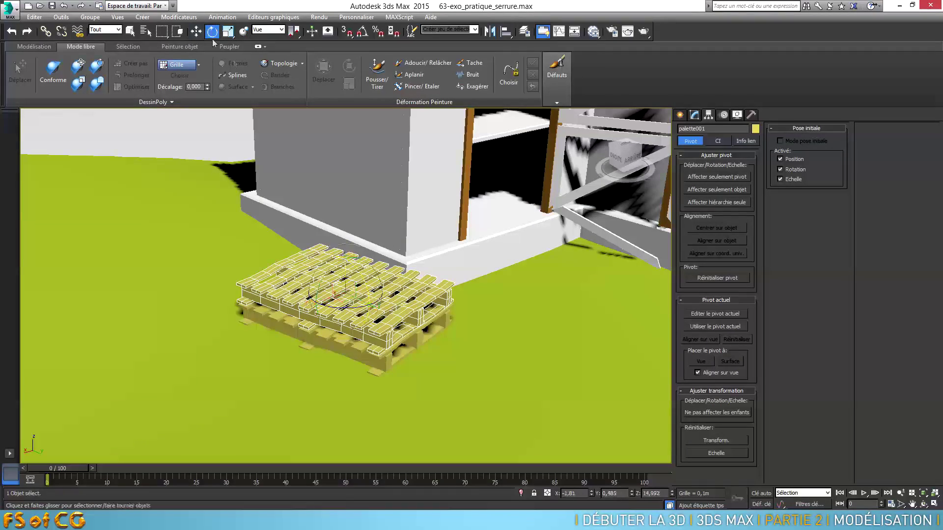
drag(360, 306, 344, 306)
alt+middle_drag(356, 338, 397, 312)
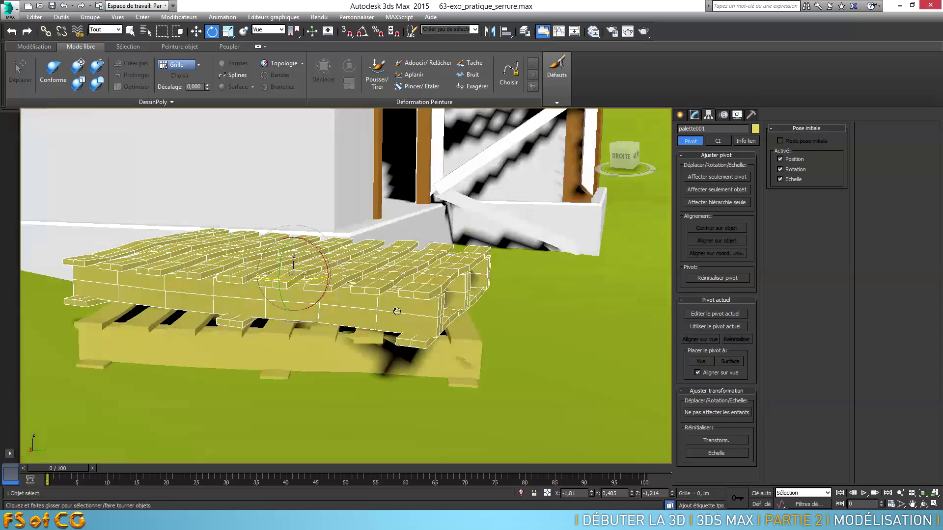
- Delete the two outermost upper planks at the door end of the top pallet, working on elements
click(696, 115)
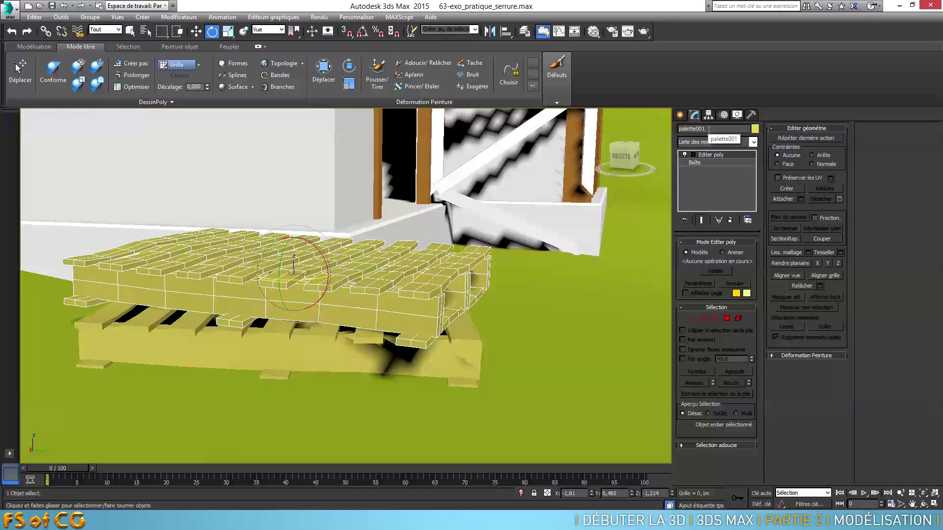
click(738, 319)
click(433, 279)
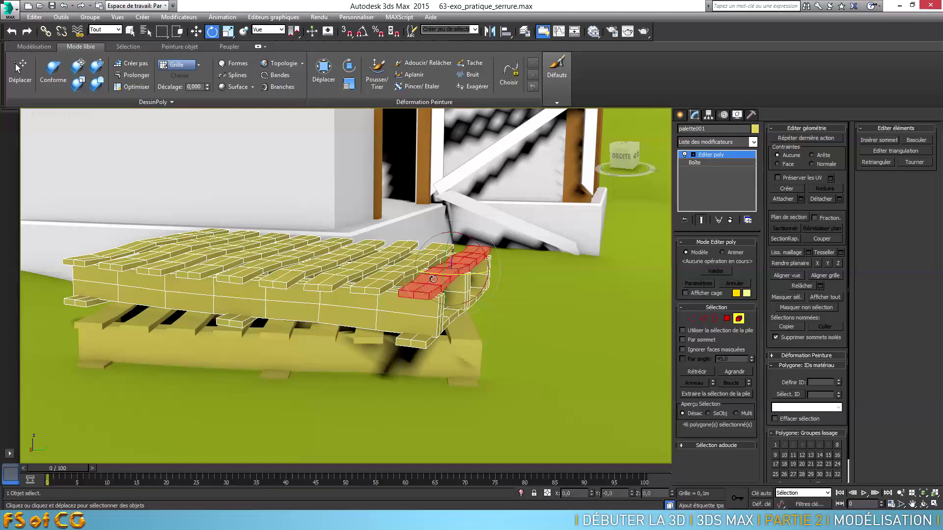
key(Delete)
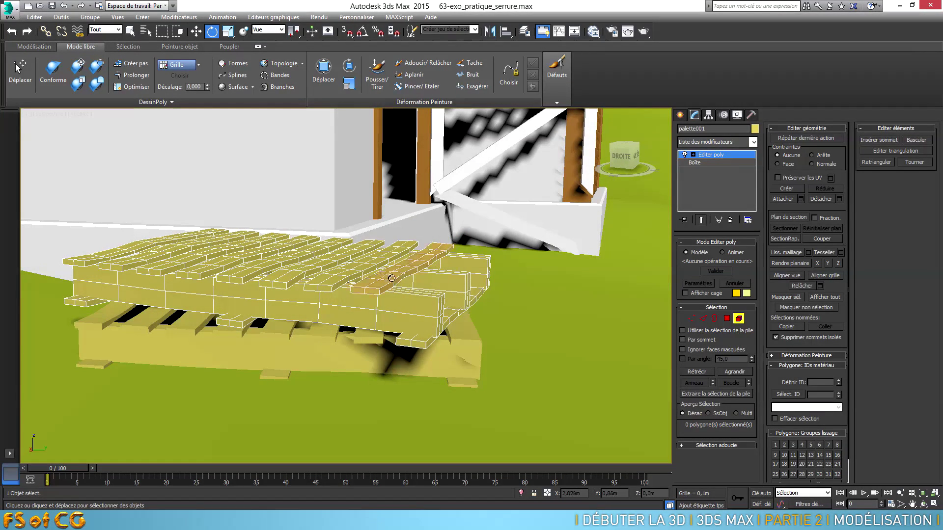
click(392, 278)
key(Delete)
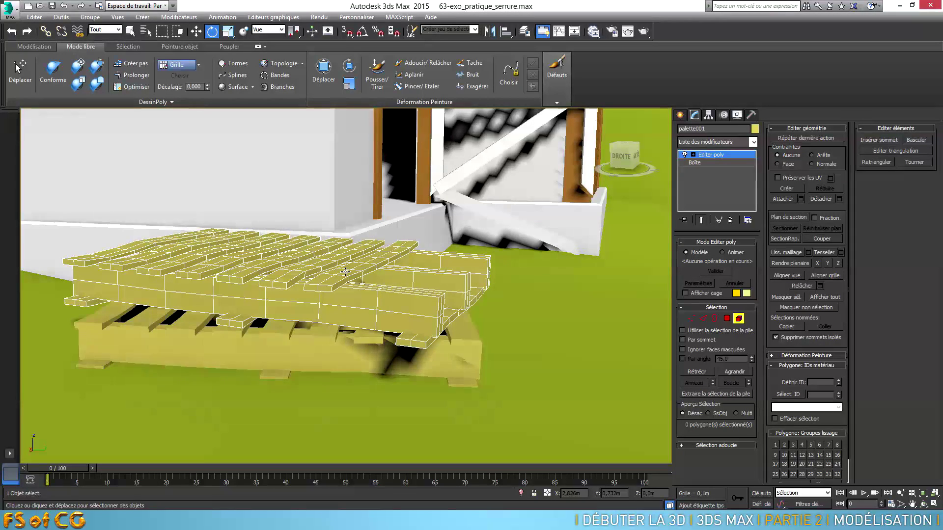
- Rotate a middle upper plank of the top pallet and move it to about X 2.782 m, Y 0.553 m, Z 0.067 m
click(246, 257)
alt+middle_drag(318, 254, 332, 272)
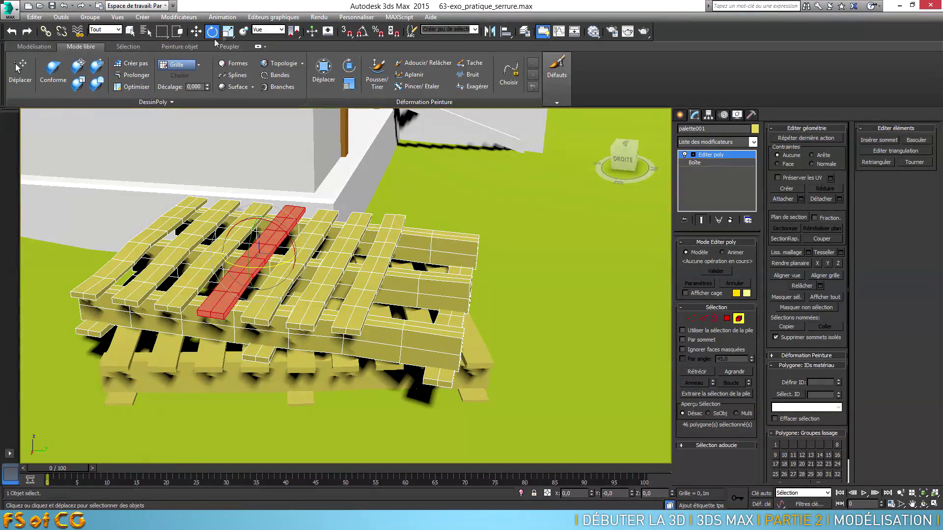
drag(250, 228, 257, 216)
alt+middle_drag(276, 246, 257, 254)
drag(260, 257, 275, 262)
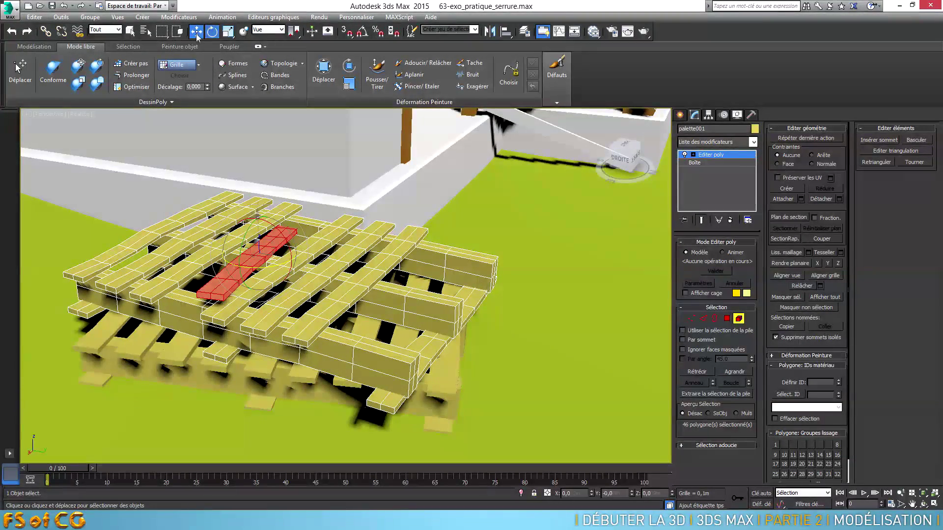
drag(257, 218, 257, 193)
drag(291, 242, 298, 248)
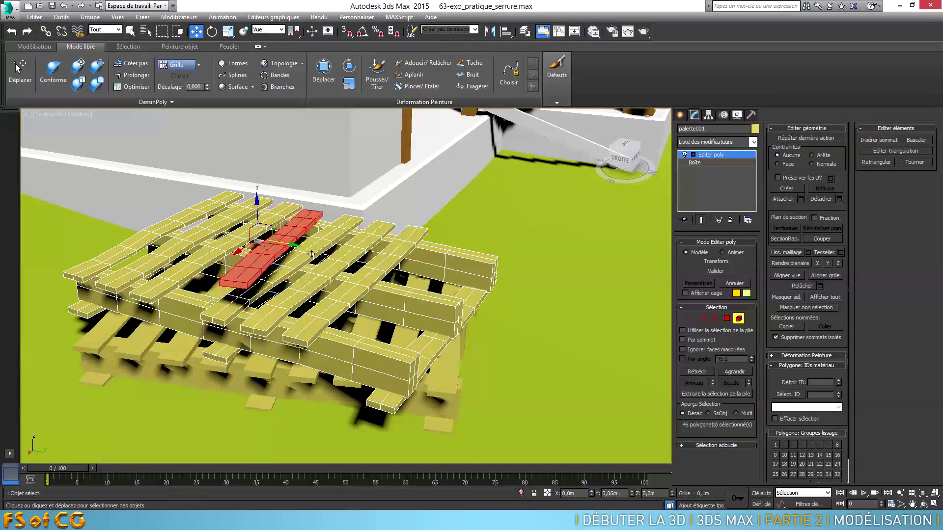
- Tilt the displaced plank across its neighbours and lower it to about 0.045 m on Z
alt+middle_drag(312, 259, 283, 184)
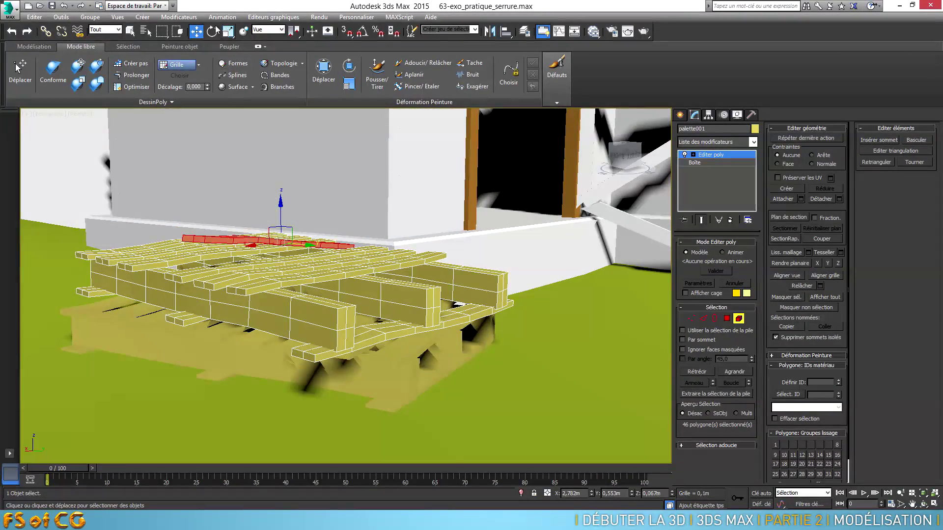
drag(261, 226, 261, 230)
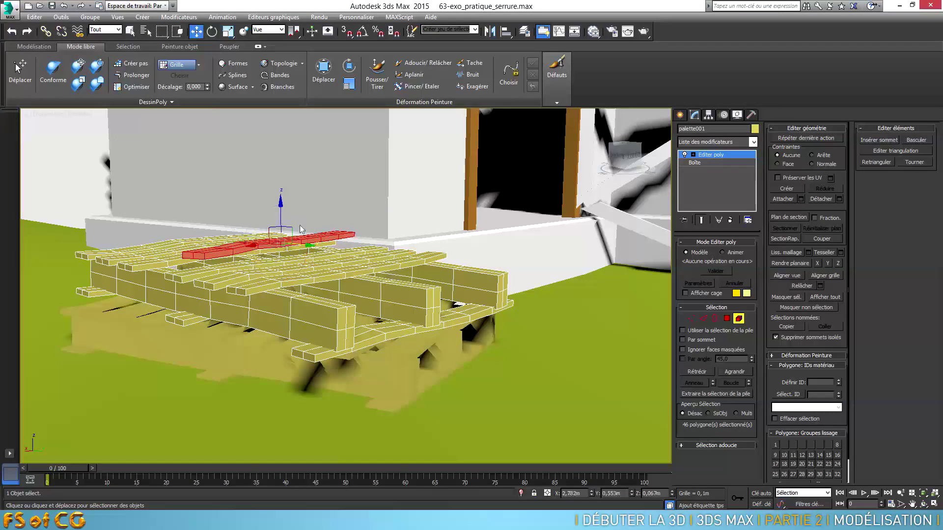
drag(280, 203, 283, 212)
alt+middle_drag(282, 212, 344, 231)
- Tilt the displaced plank in the Local coordinate system and settle it on the pallet at about Y 0.543 m, Z 0.035 m
key(e)
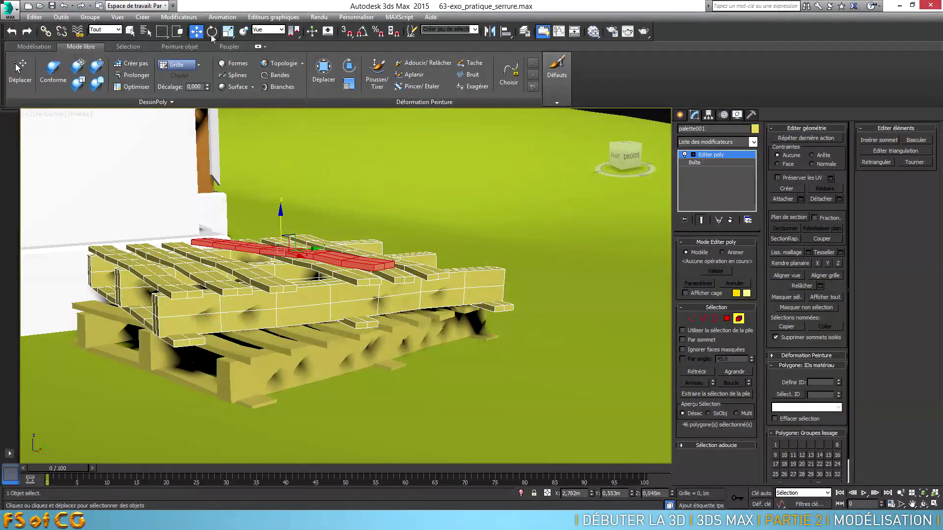
click(268, 29)
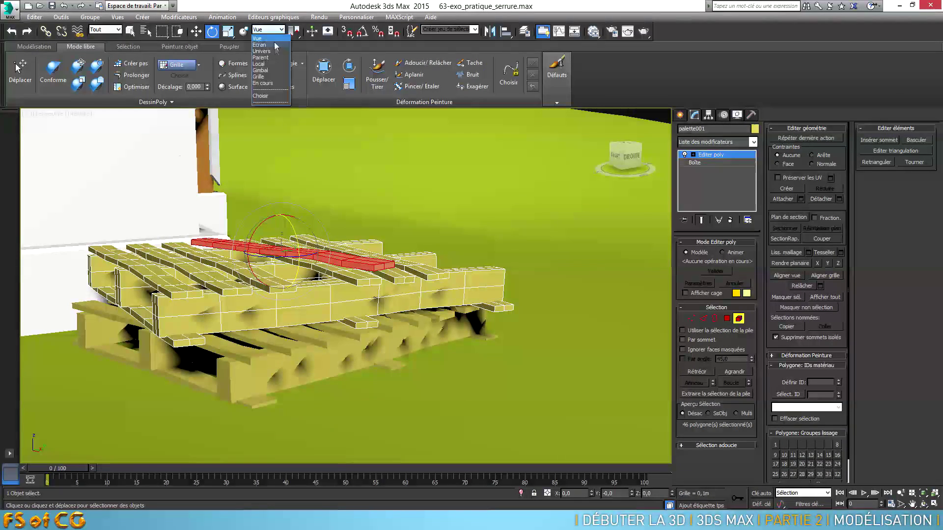
click(268, 65)
drag(311, 215, 299, 228)
scroll(294, 236, up, 5)
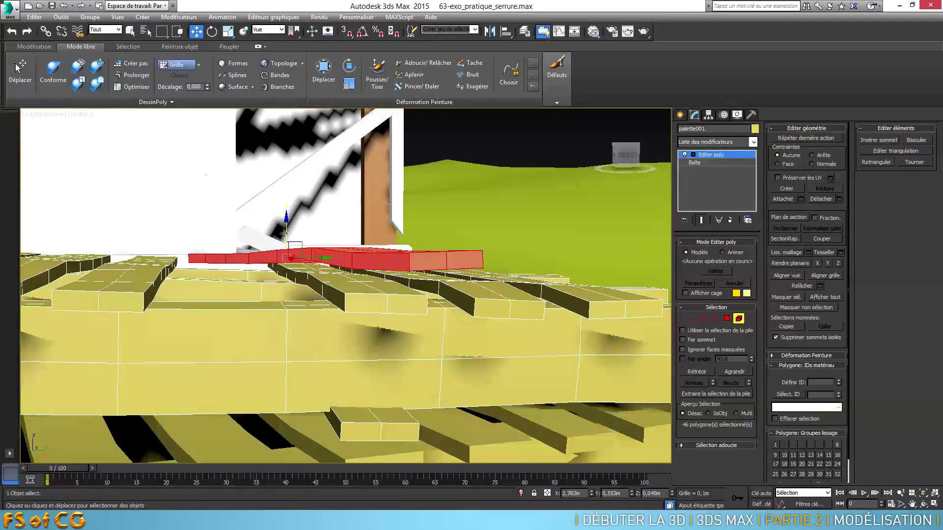
alt+middle_drag(286, 219, 337, 287)
scroll(286, 275, down, 5)
scroll(316, 293, down, 4)
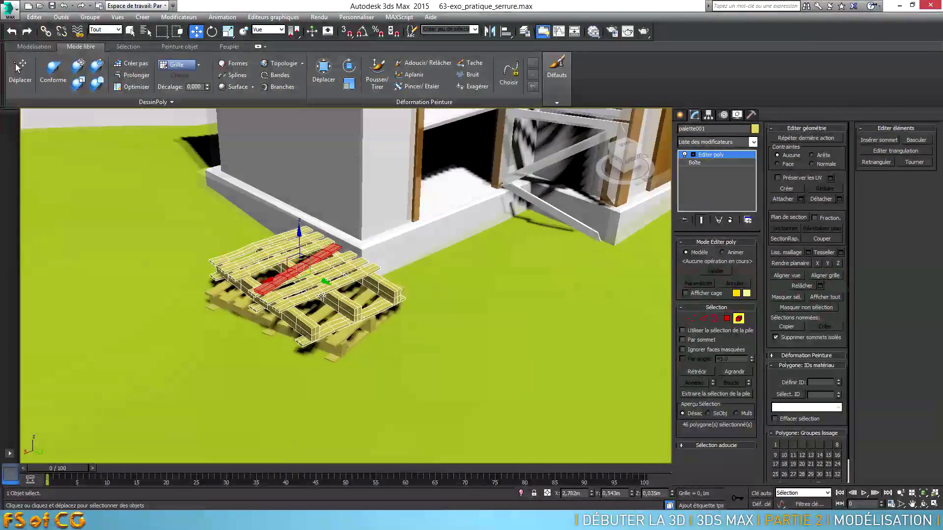
scroll(337, 288, up, 2)
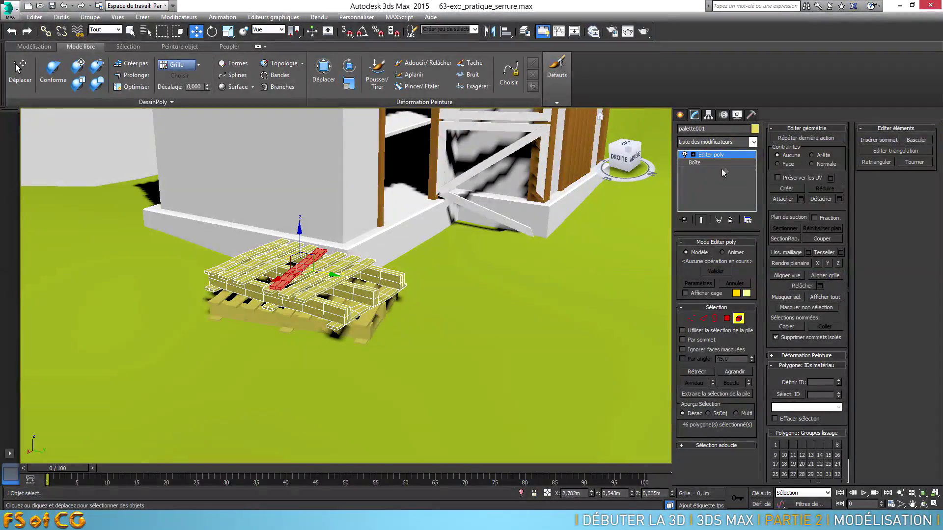
- Leave element editing and clone the bottom pallet beside the stack, at about X 2.372 m, Y 1.043 m
click(731, 157)
alt+middle_drag(354, 292, 368, 291)
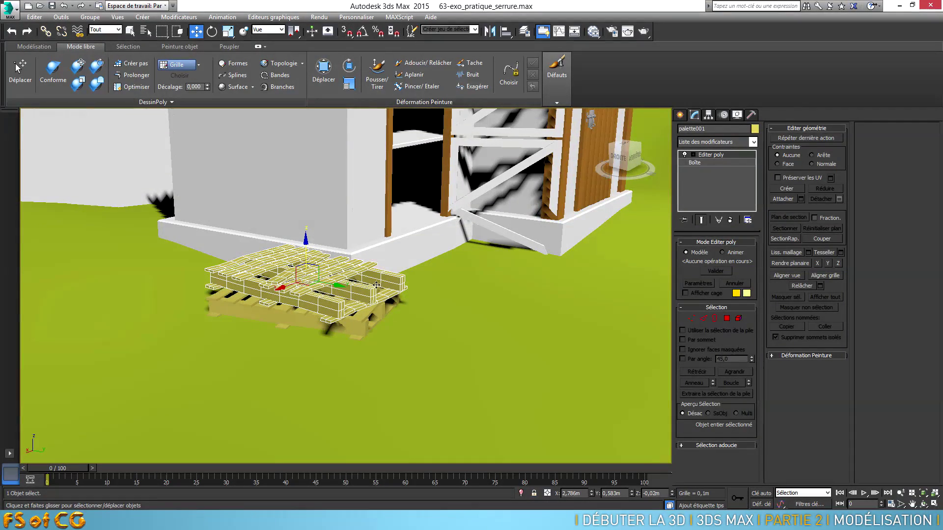
scroll(370, 308, up, 2)
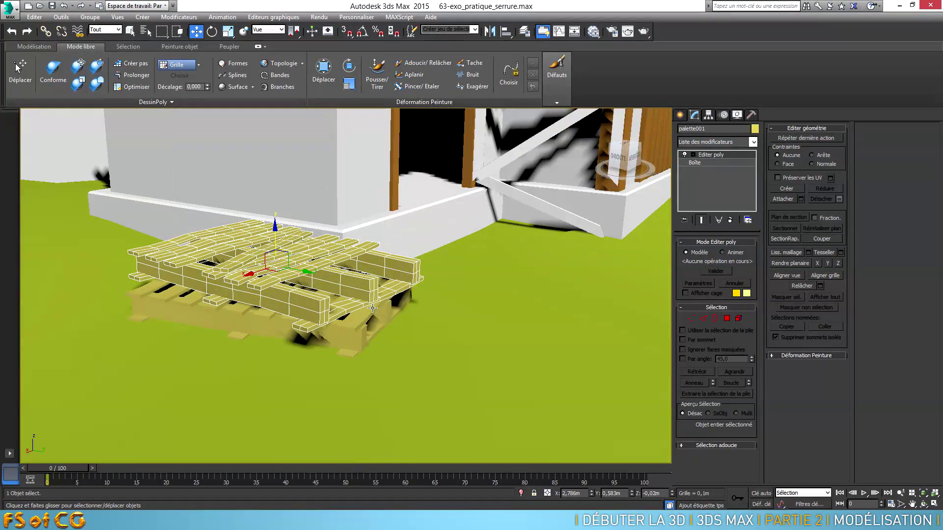
click(273, 323)
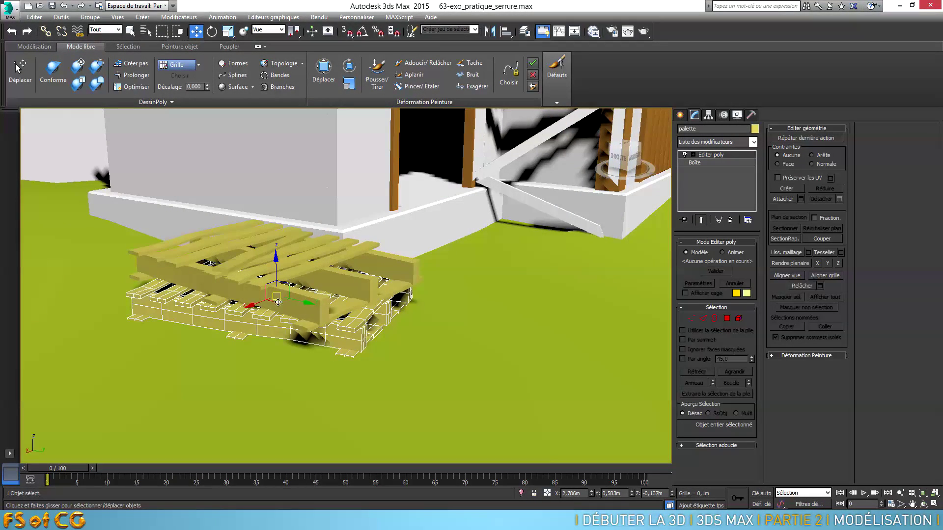
alt+middle_drag(296, 317, 320, 336)
mouse_move(283, 309)
shift+mouse_down()
mouse_move(421, 294)
mouse_move(438, 280)
shift+mouse_up()
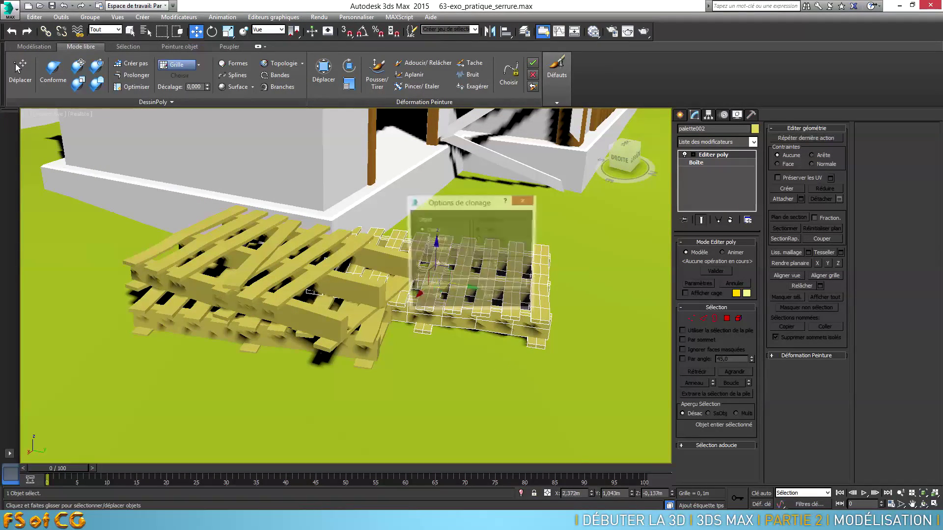
click(436, 299)
- Tilt the new pallet lengthwise so it slopes down from the stack, and raise it to about -0.005 m on Z
click(212, 32)
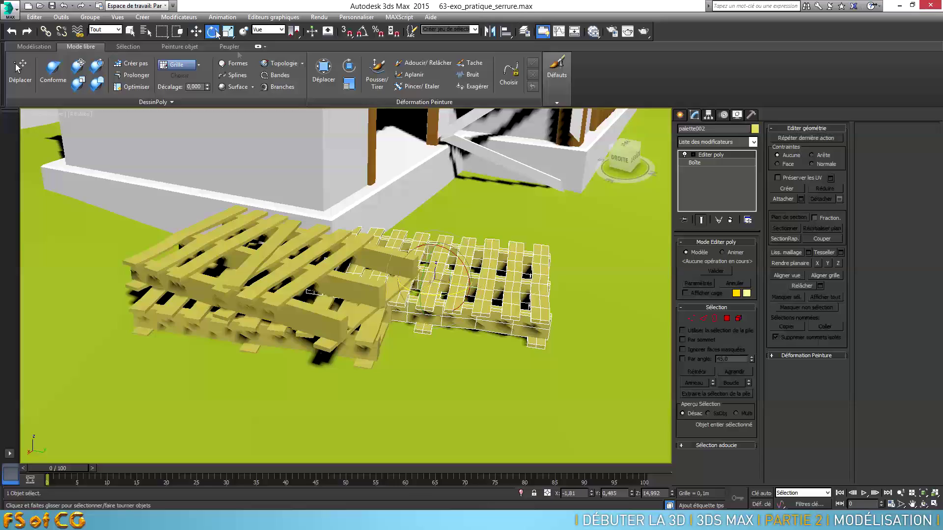
drag(455, 252, 445, 268)
alt+middle_drag(445, 268, 398, 229)
click(197, 32)
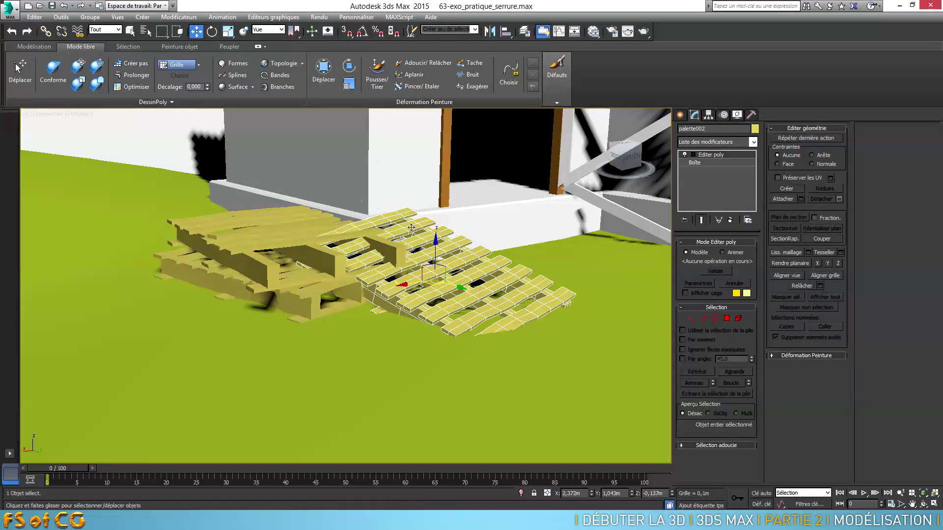
drag(436, 242, 427, 215)
mouse_move(427, 215)
alt+middle_down()
mouse_move(408, 235)
mouse_move(384, 234)
mouse_move(440, 207)
alt+middle_up()
drag(437, 206, 438, 212)
- Refine the leaning pallet's rotation to about -19.7° X, 1.5° Y and 14.1° Z, and lower it to about -0.024 m on Z
alt+middle_drag(437, 212, 294, 220)
click(212, 31)
drag(450, 225, 470, 237)
alt+middle_drag(470, 237, 418, 242)
drag(462, 220, 466, 223)
alt+middle_drag(465, 223, 343, 236)
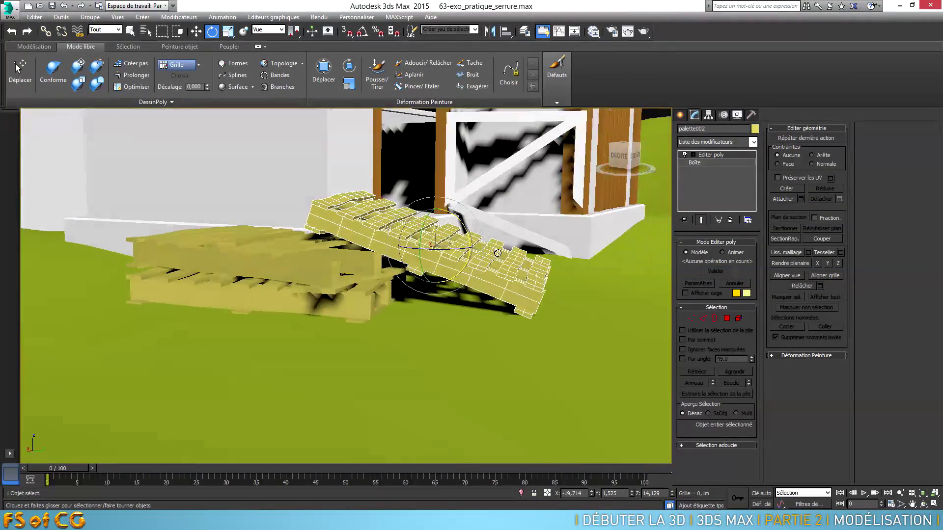
click(196, 32)
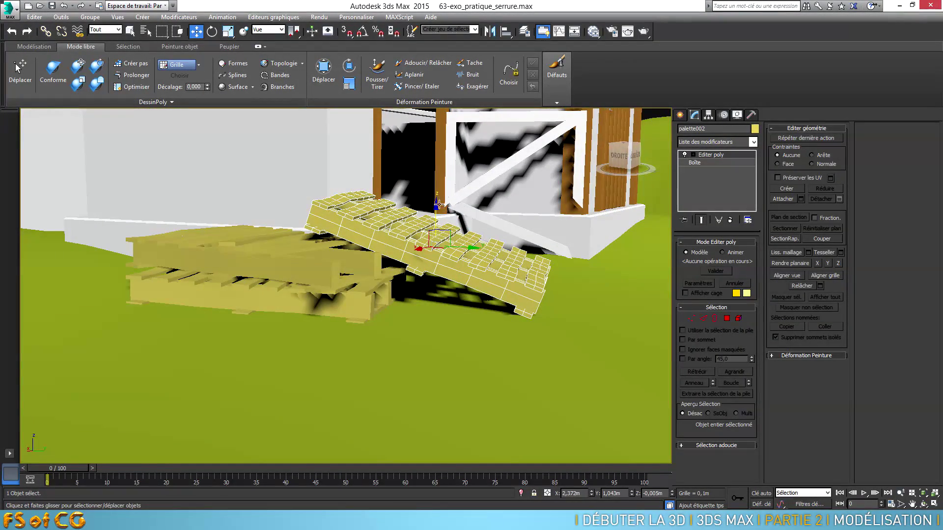
drag(435, 205, 436, 210)
alt+middle_drag(437, 217, 594, 307)
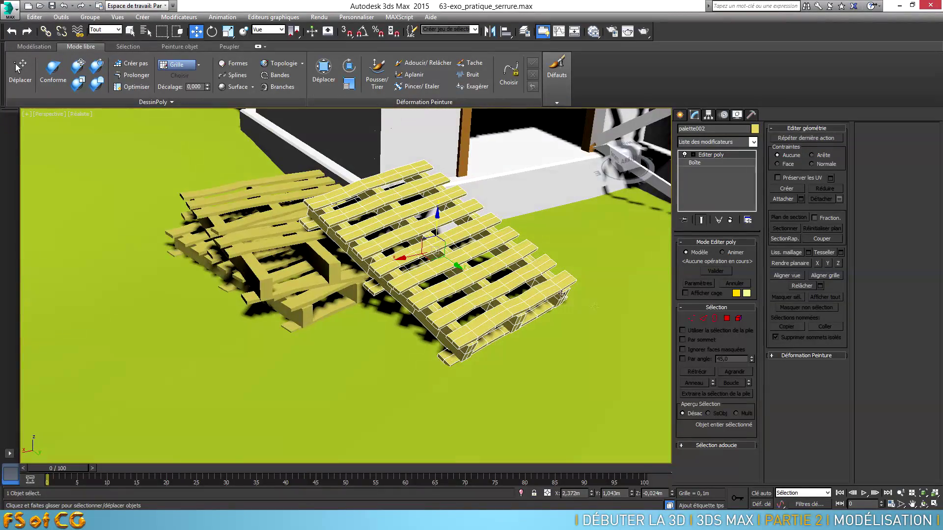
- Drop the leaning pallet's middle bottom plank onto the grass and delete one upper plank below its middle, working on elements
click(738, 319)
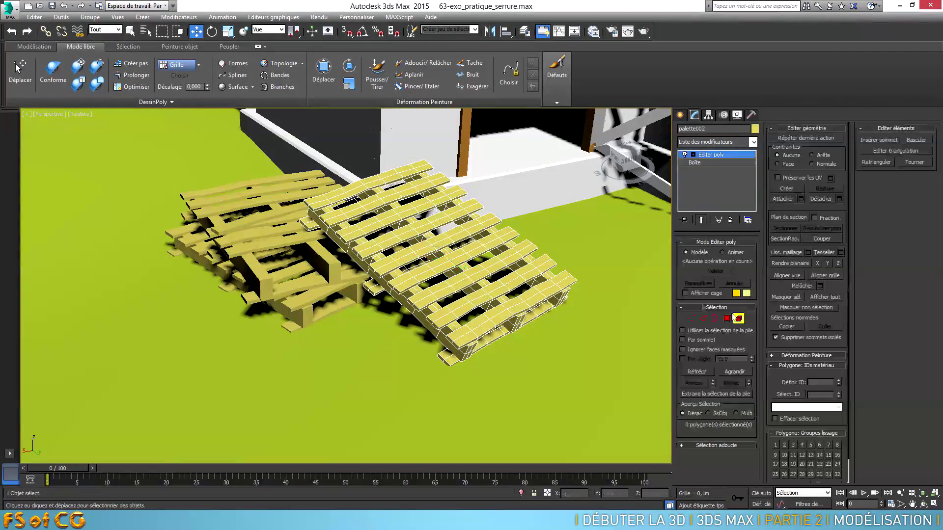
click(378, 290)
alt+middle_drag(378, 290, 432, 275)
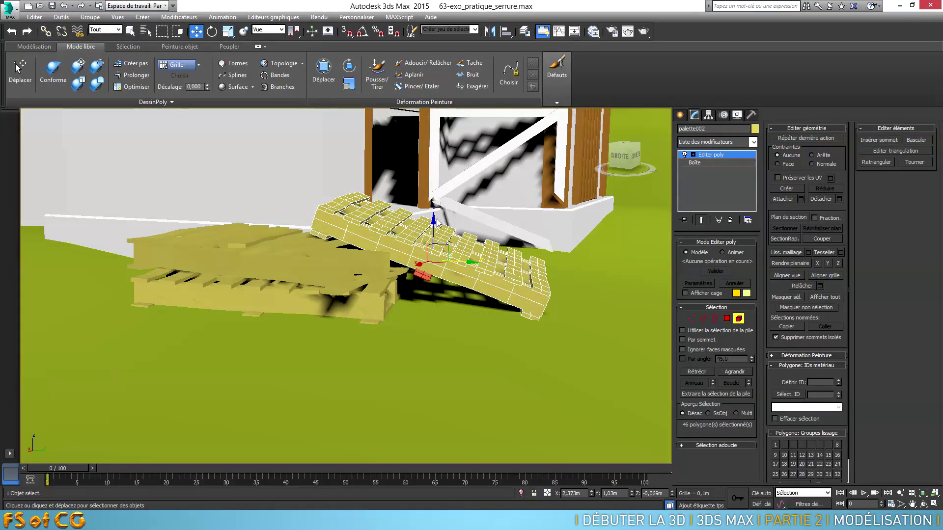
drag(433, 219, 435, 254)
click(212, 32)
click(198, 32)
alt+middle_drag(436, 254, 483, 284)
click(459, 258)
key(Delete)
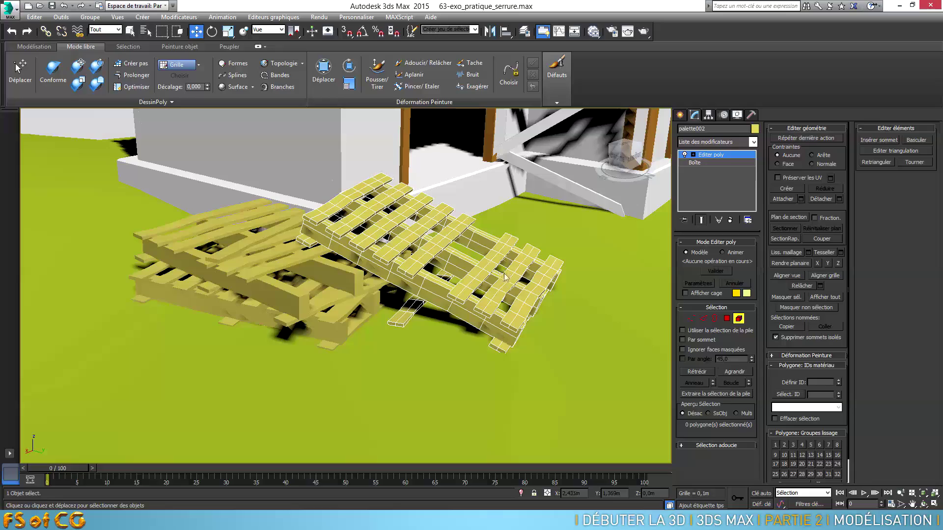
- Detach the leaning pallet's lowest upper plank visually by rotating it off the end, and lower it to about -0.153 m on Z
scroll(489, 264, up, 3)
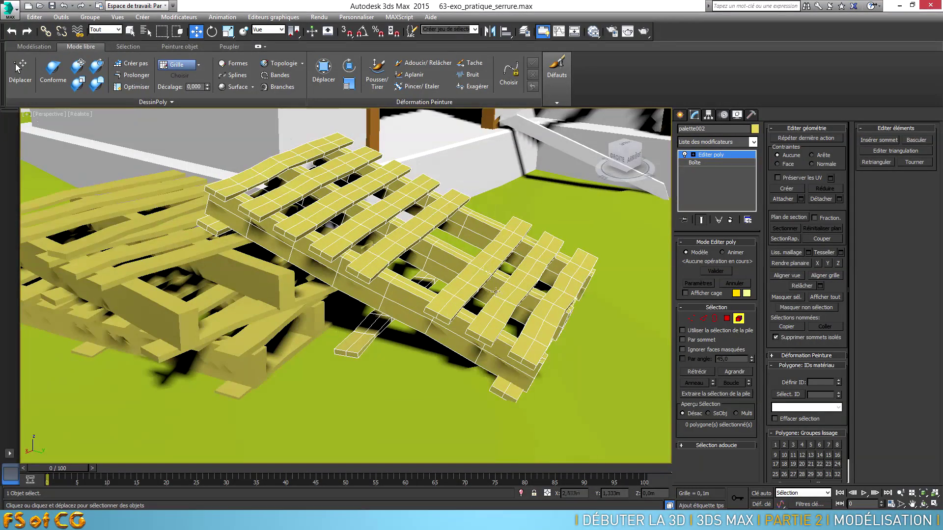
click(510, 392)
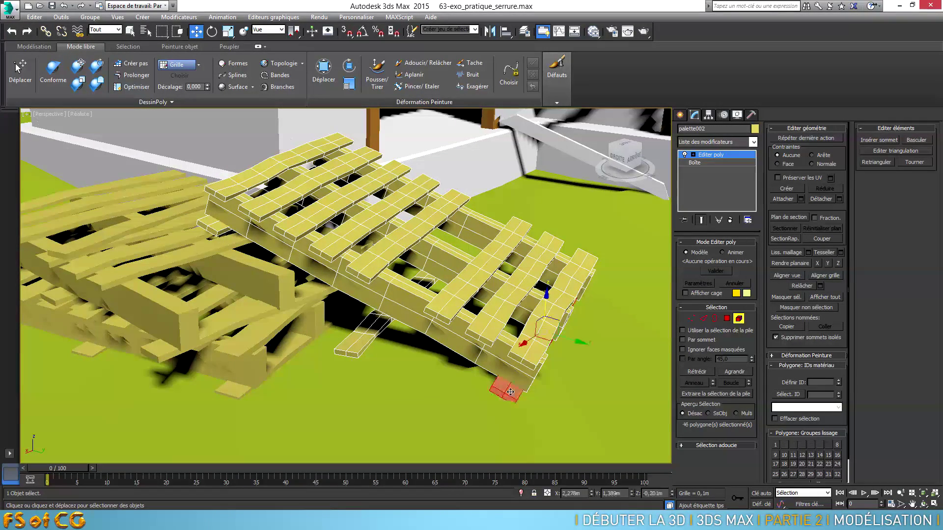
click(526, 356)
click(213, 31)
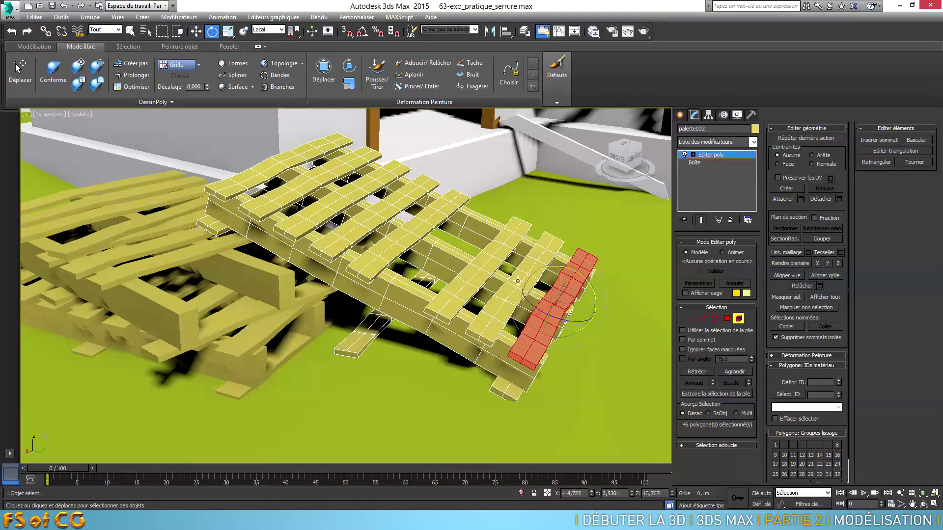
drag(569, 322, 621, 317)
key(w)
mouse_move(622, 318)
alt+middle_down()
mouse_move(617, 297)
mouse_move(619, 315)
alt+middle_up()
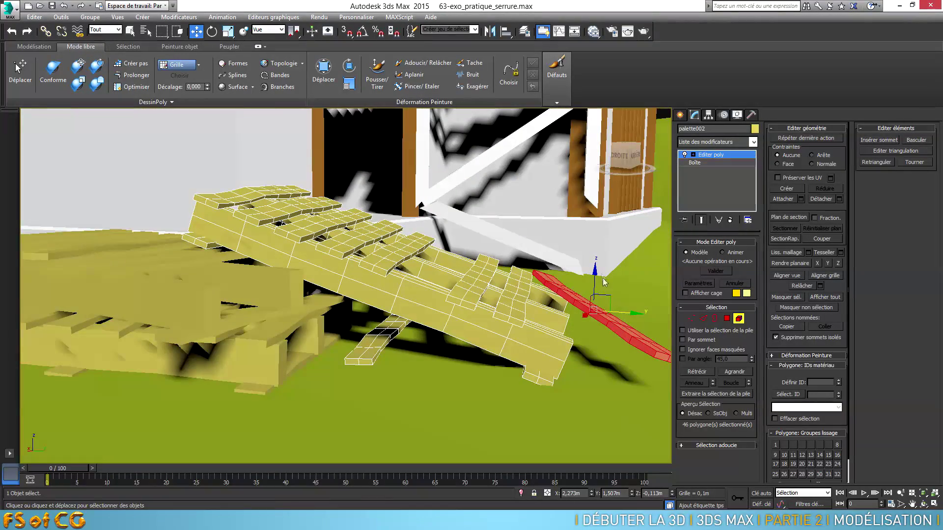
drag(595, 270, 595, 275)
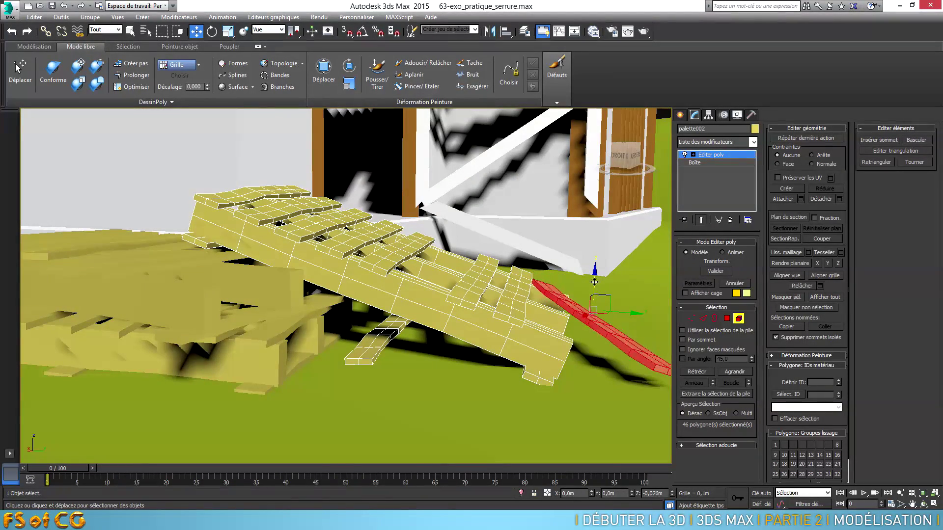
- Tilt the loose plank against the leaning pallet's foot and position it at about 1.5 m on Y
alt+middle_drag(596, 290, 577, 312)
key(e)
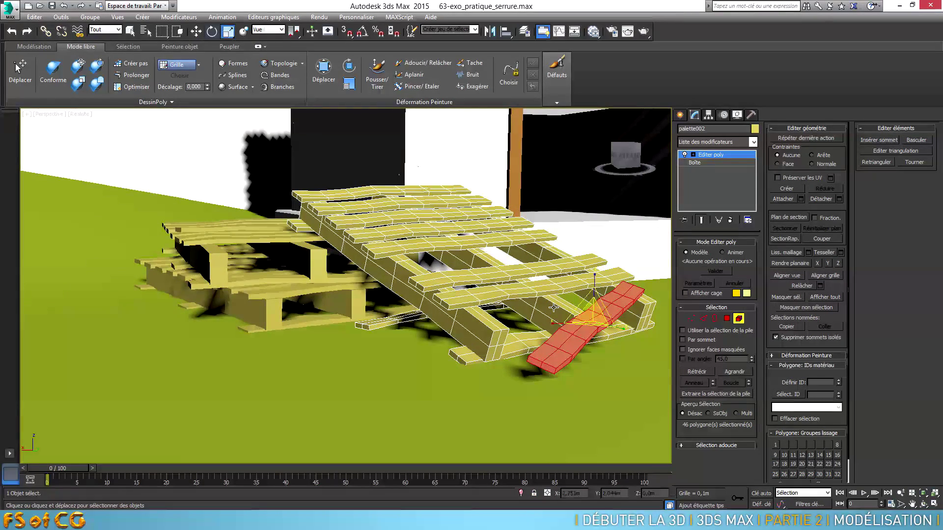
drag(582, 313, 593, 291)
key(w)
alt+middle_drag(594, 312, 667, 329)
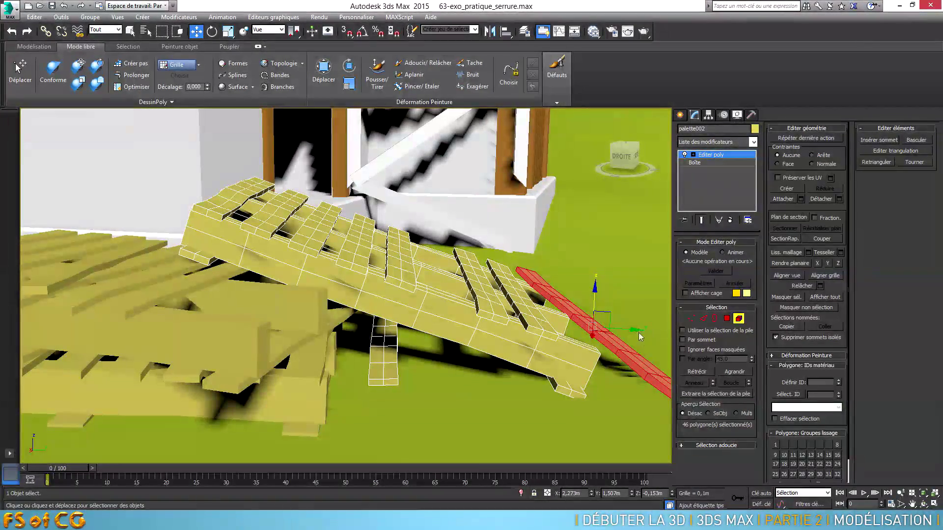
drag(636, 330, 629, 329)
alt+middle_drag(629, 330, 538, 333)
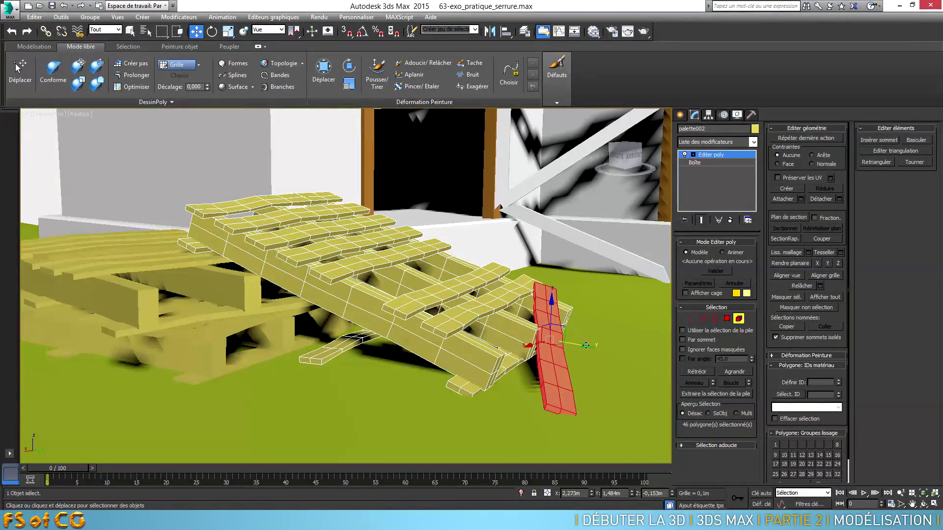
drag(586, 345, 592, 350)
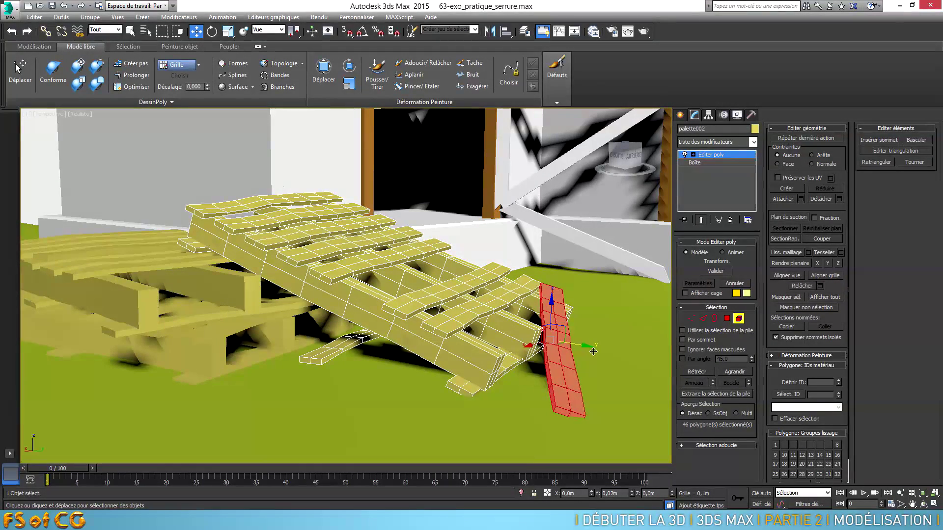
- Fine-tune the loose plank's rotation in Local coordinates to about 23.1° X, -165.9° Y and 9.5° Z, checking it from the whole scene
click(212, 31)
drag(589, 324, 587, 324)
alt+middle_drag(587, 324, 460, 430)
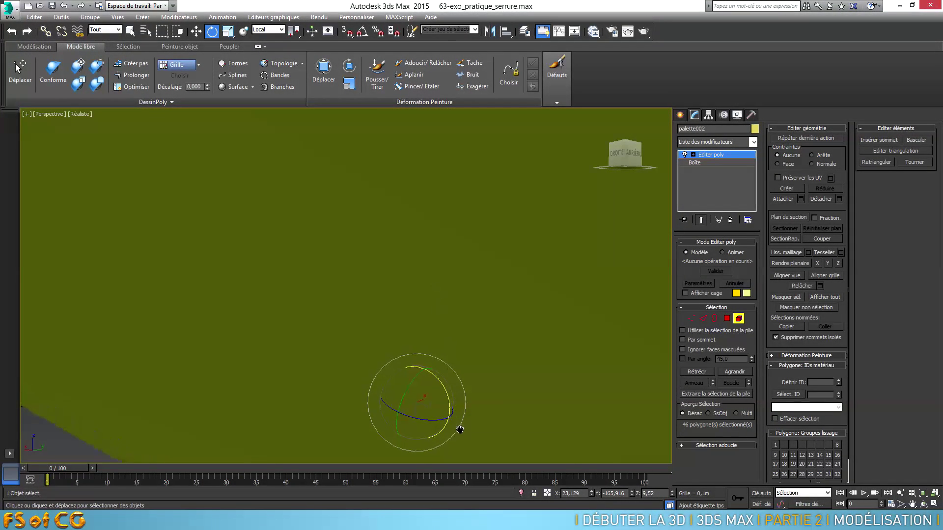
alt+middle_drag(467, 347, 429, 356)
scroll(461, 338, down, 5)
scroll(416, 346, up, 5)
scroll(435, 342, down, 3)
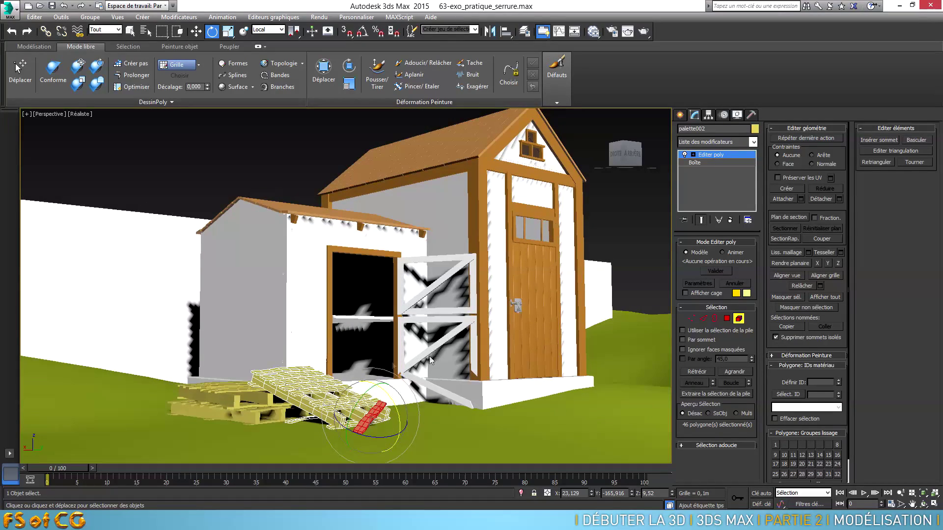